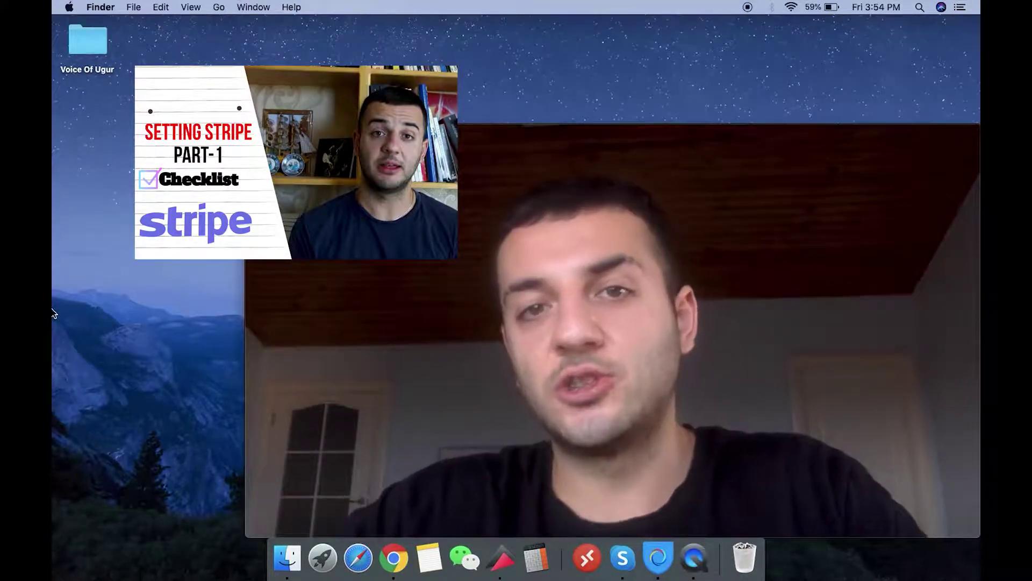
Bring the QuickTime webcam recording window to the front
{"action": "mouse_move", "coordinate": [269, 280]}
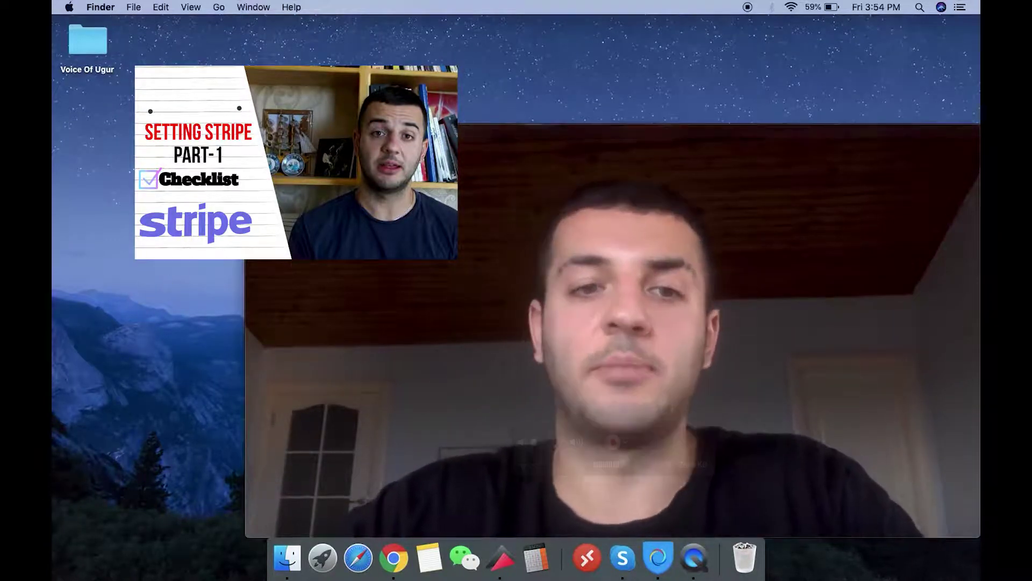
{"action": "left_click", "coordinate": [246, 127]}
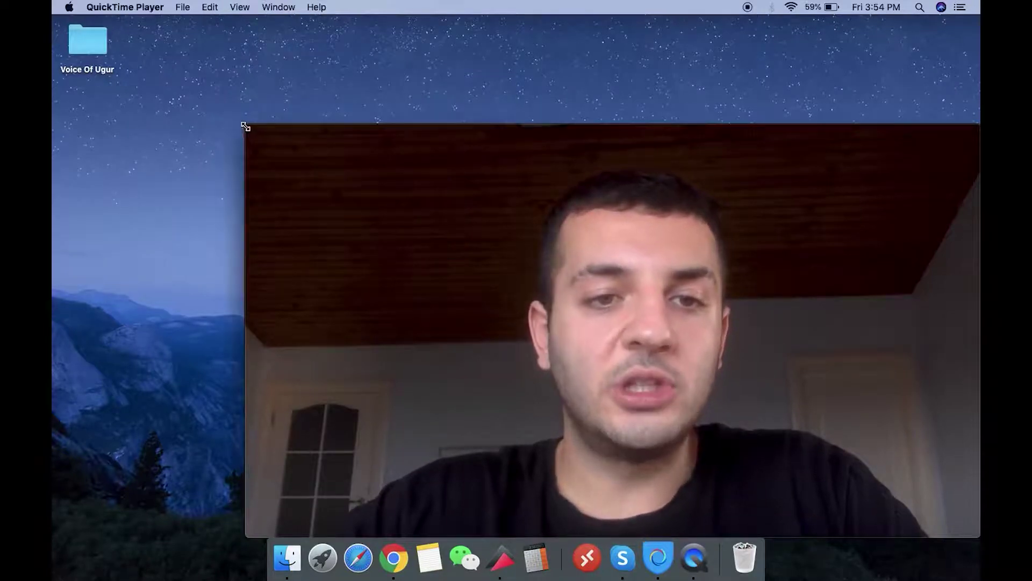
Shrink the webcam window into the lower-right corner and connect to the saved VPS in Remote Desktop
{"action": "left_click_drag", "start_coordinate": [245, 126], "coordinate": [632, 364]}
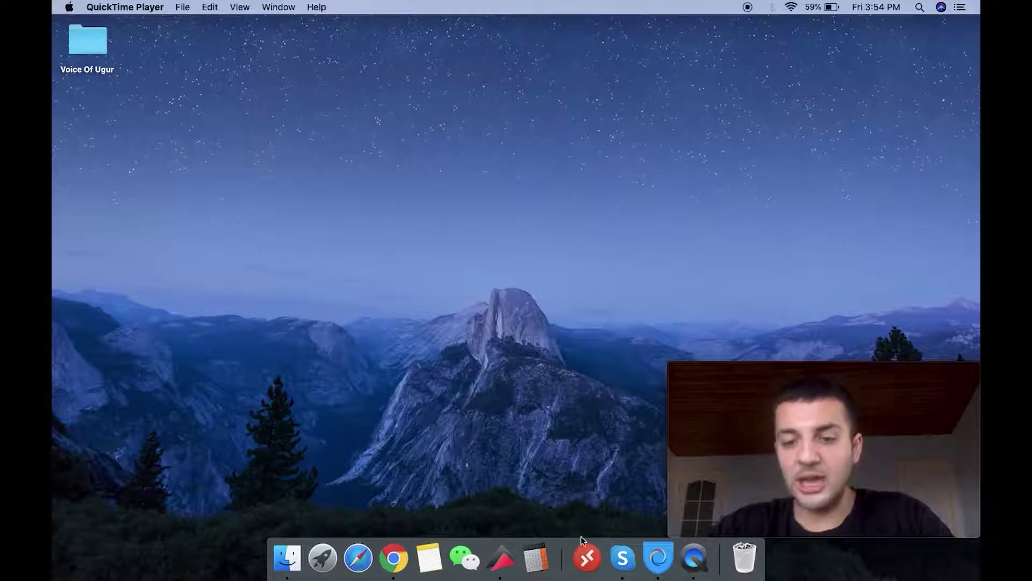
{"action": "left_click", "coordinate": [594, 565]}
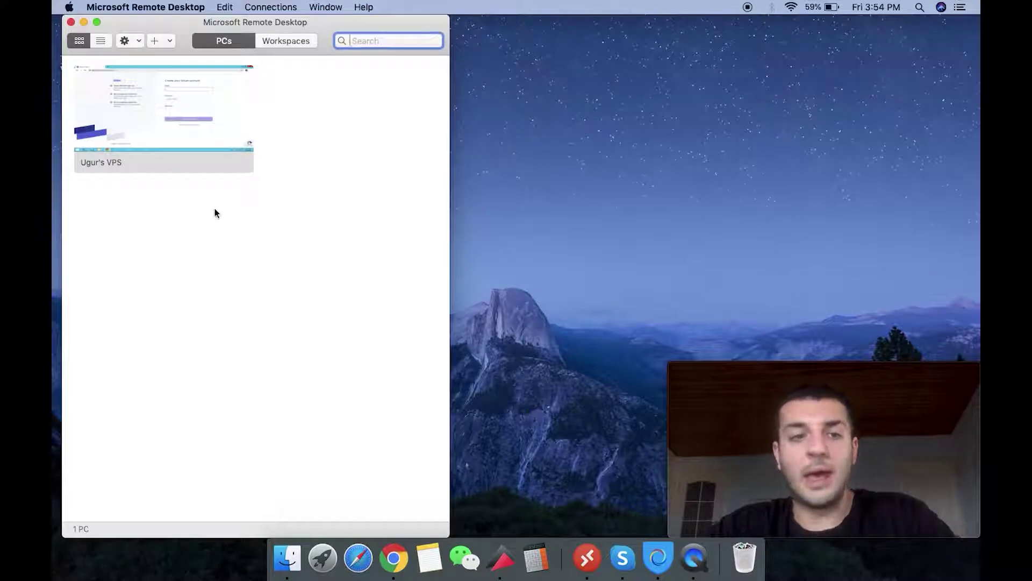
{"action": "mouse_move", "coordinate": [231, 148]}
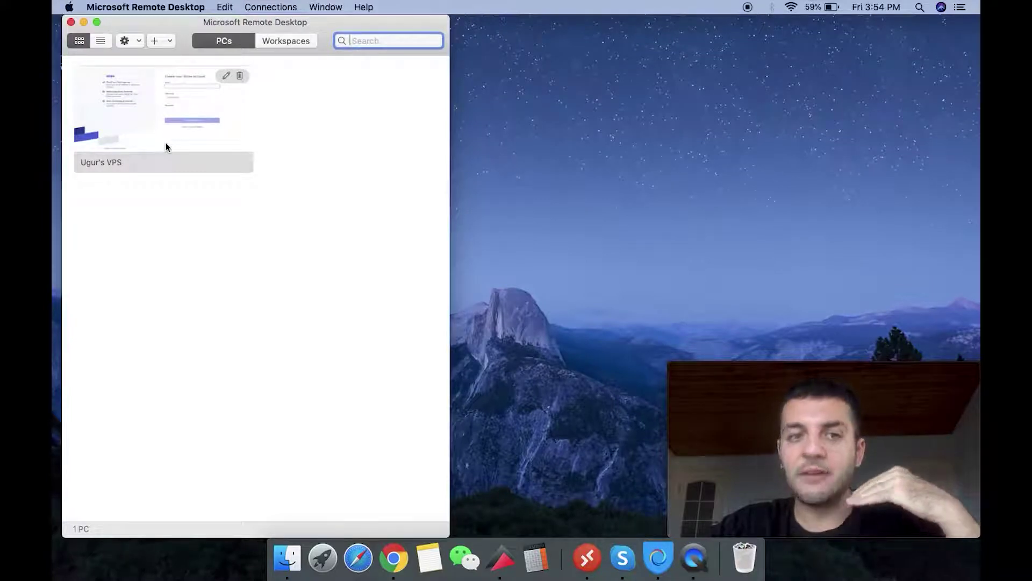
{"action": "double_click", "coordinate": [166, 143]}
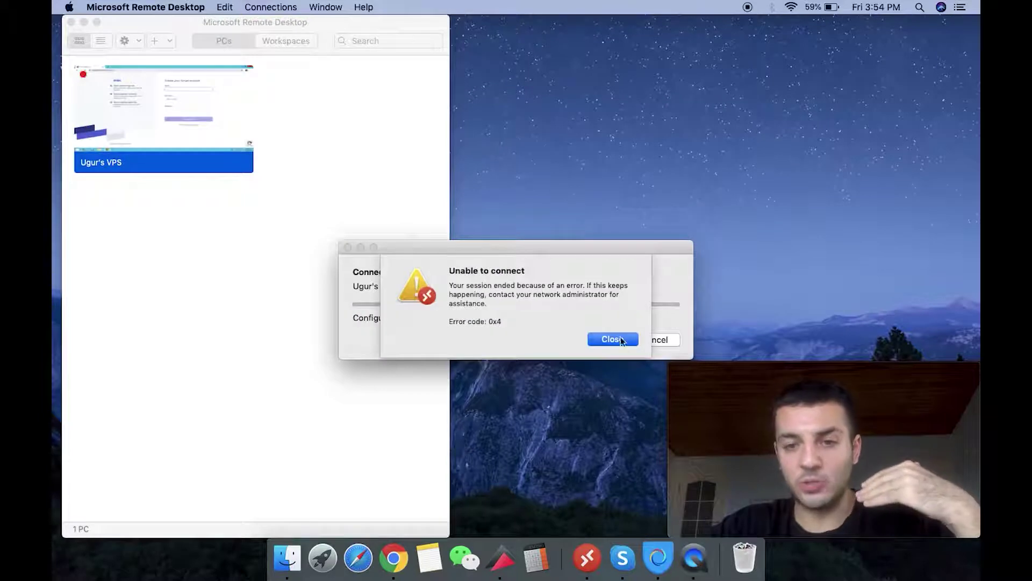
Dismiss the connection error, retry, and sign in as Administrator with the account password
{"action": "left_click", "coordinate": [613, 338]}
{"action": "double_click", "coordinate": [161, 114]}
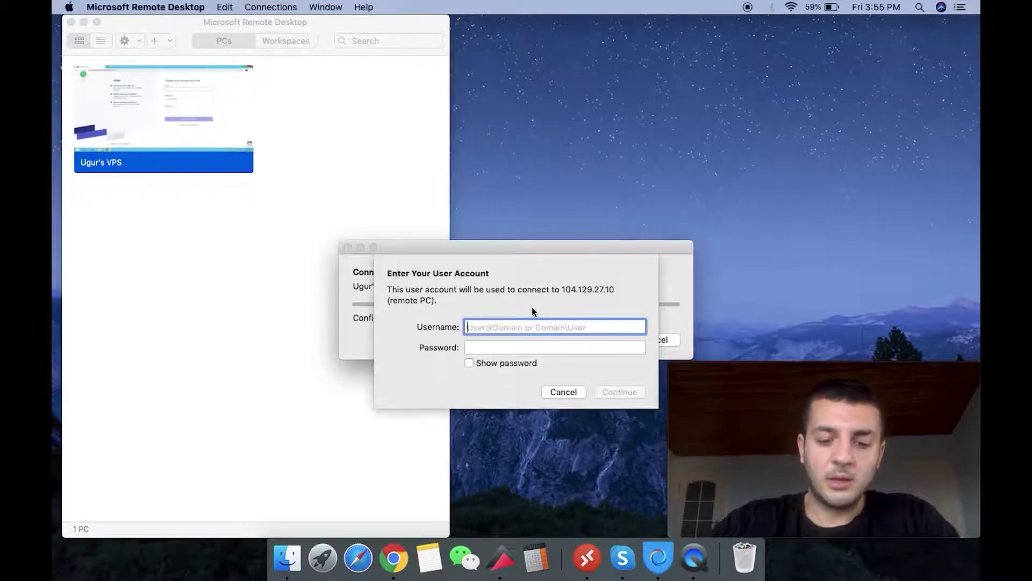
{"action": "type", "text": "Administ"}
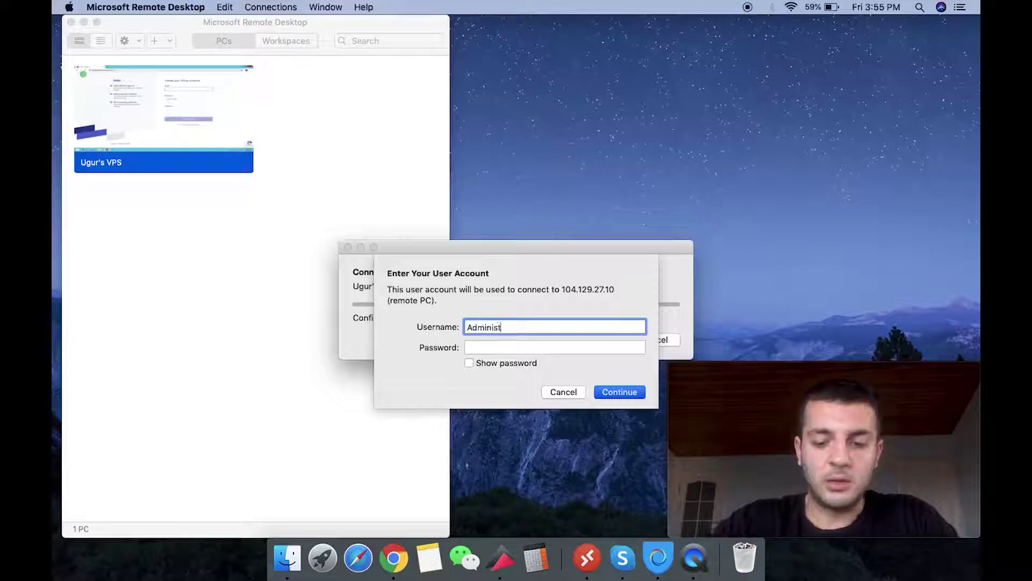
{"action": "type", "text": "rator"}
{"action": "left_click", "coordinate": [554, 346]}
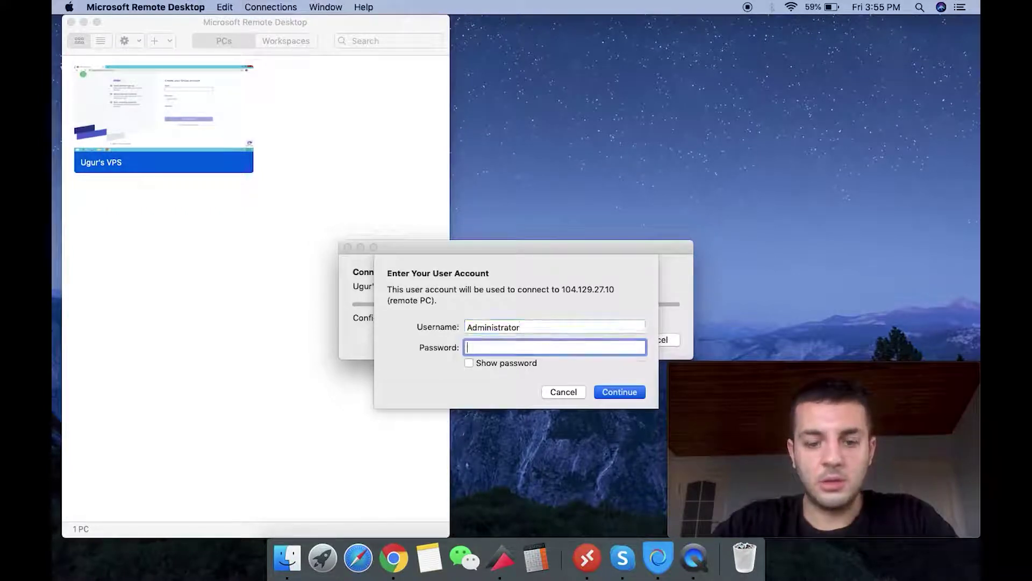
{"action": "left_click", "coordinate": [634, 395]}
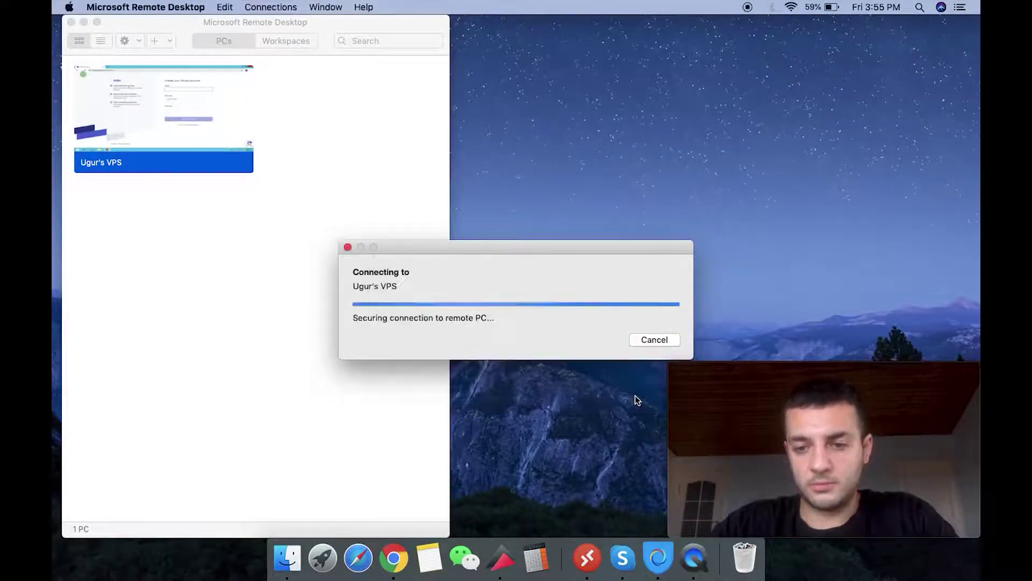
Accept the certificate warning, then enter the sign-up e-mail and password and create the Stripe account
{"action": "left_click", "coordinate": [654, 347]}
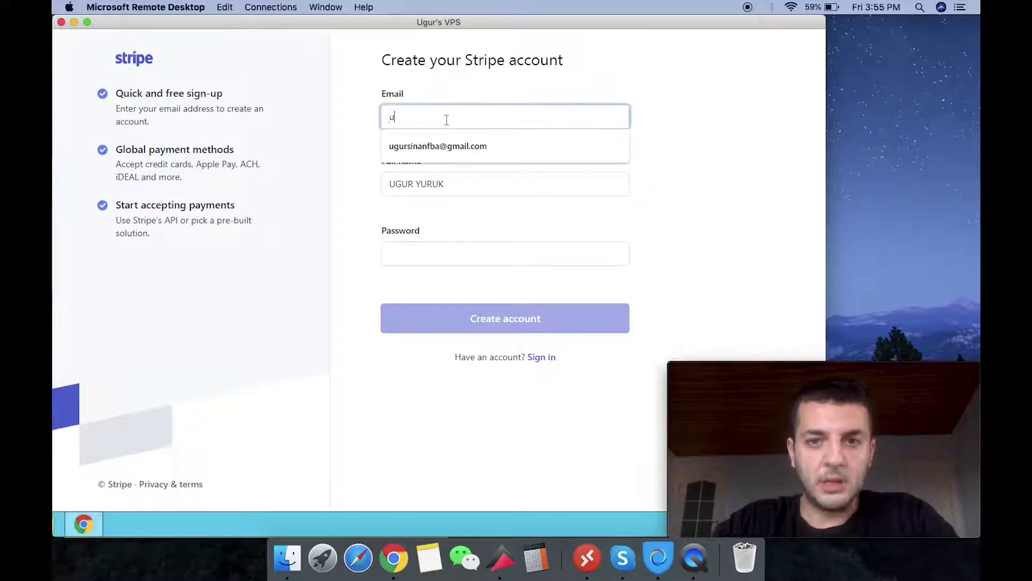
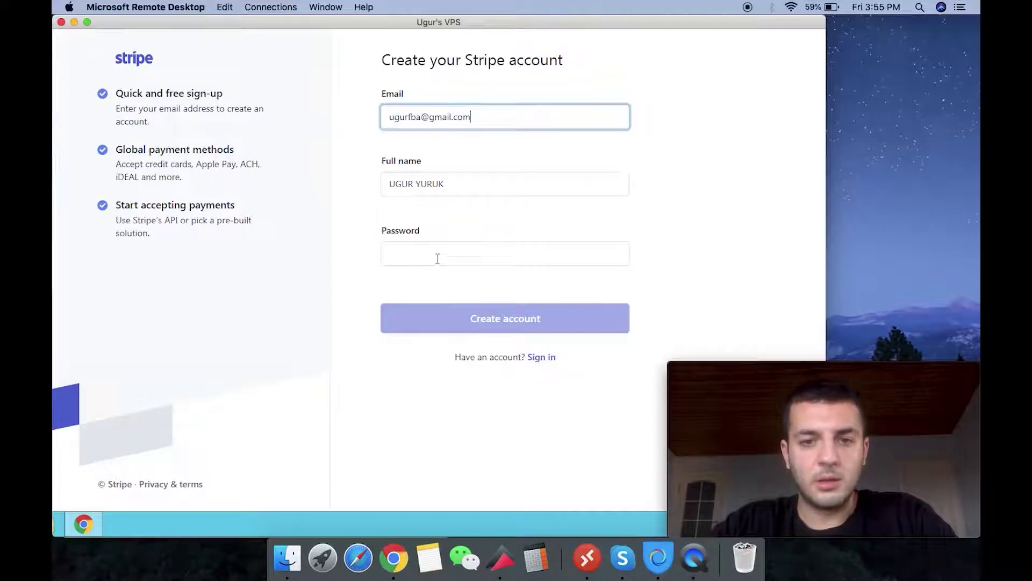
{"action": "left_click", "coordinate": [438, 259]}
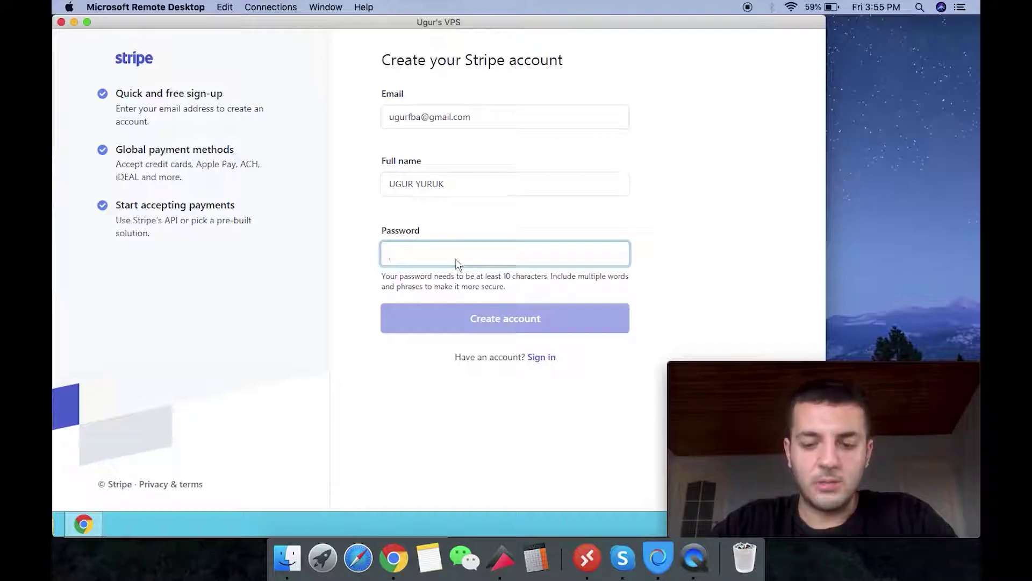
{"action": "type", "text": "••"}
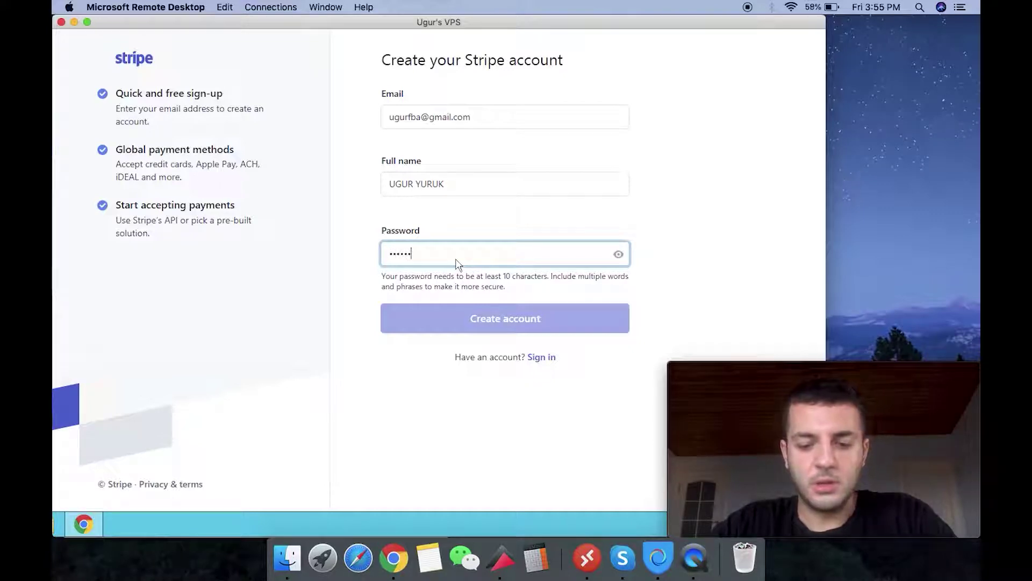
{"action": "type", "text": "••••"}
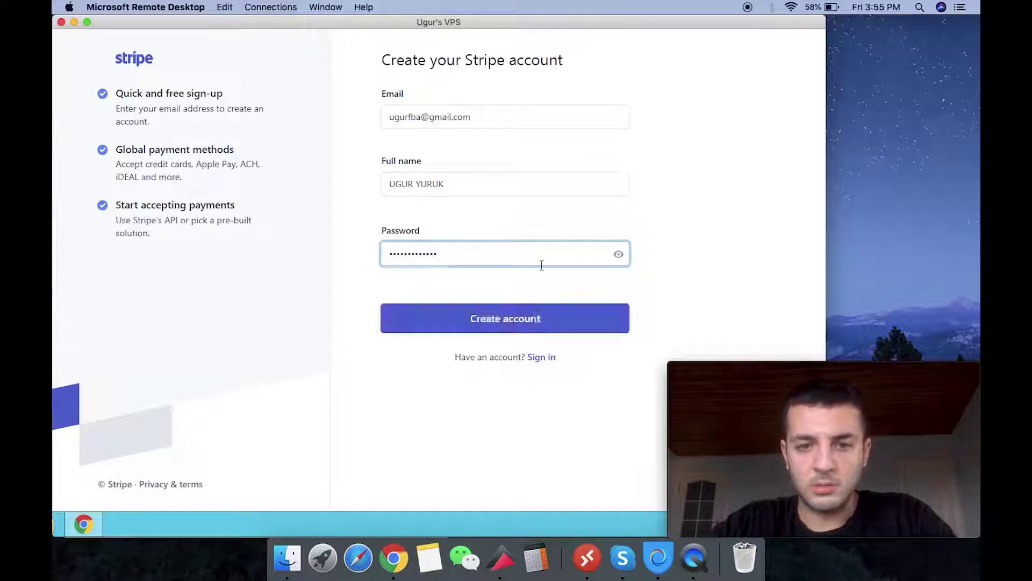
{"action": "left_click", "coordinate": [686, 273]}
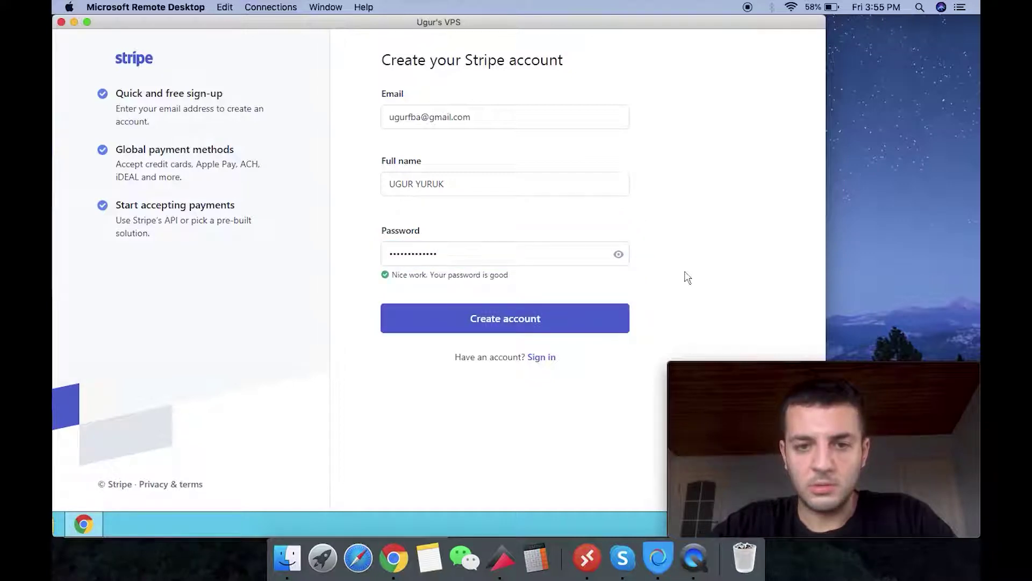
{"action": "left_click", "coordinate": [559, 329]}
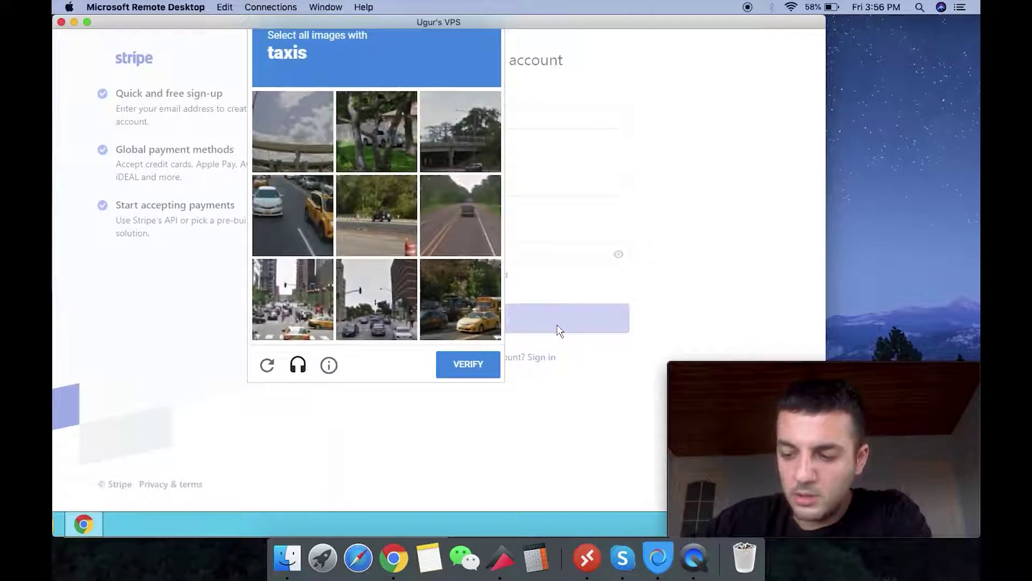
Solve the reCAPTCHA by selecting the three taxi images and verifying
{"action": "left_click", "coordinate": [293, 215]}
{"action": "left_click", "coordinate": [298, 289]}
{"action": "left_click", "coordinate": [453, 301]}
{"action": "left_click", "coordinate": [487, 371]}
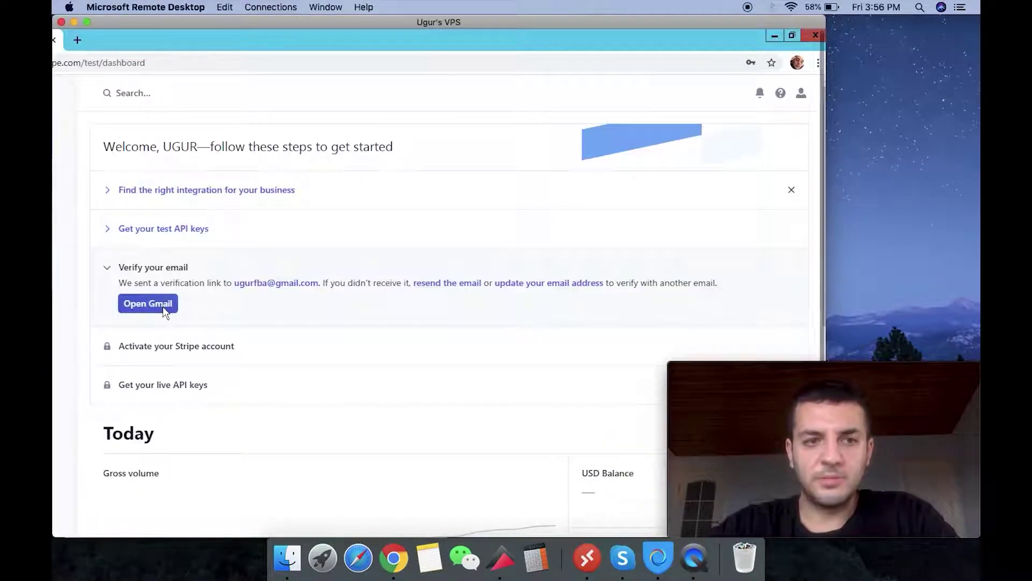
Confirm the email through Stripe's Gmail verification message, then start the account activation form
{"action": "left_click", "coordinate": [147, 302]}
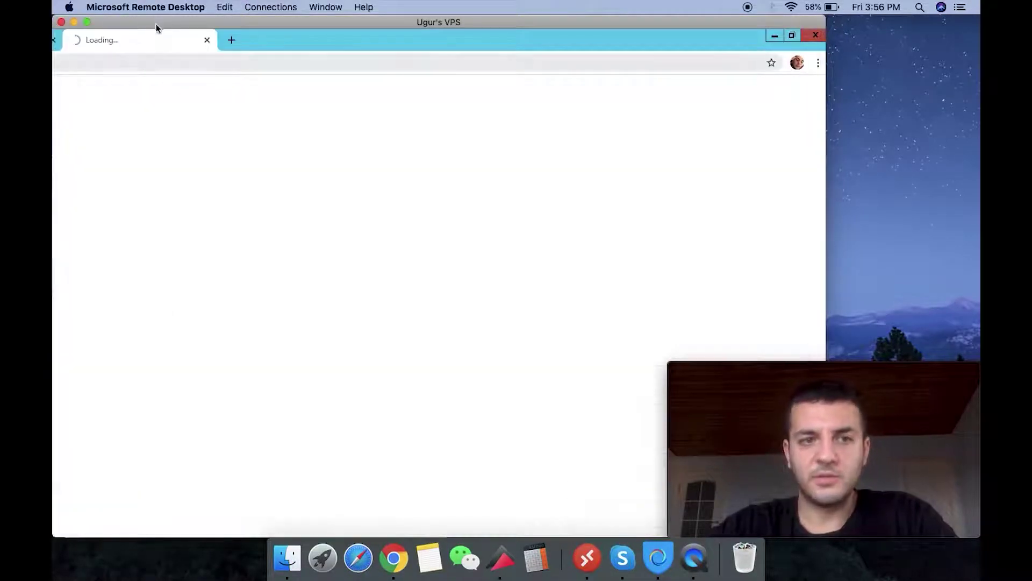
{"action": "double_click", "coordinate": [321, 45]}
{"action": "double_click", "coordinate": [630, 37]}
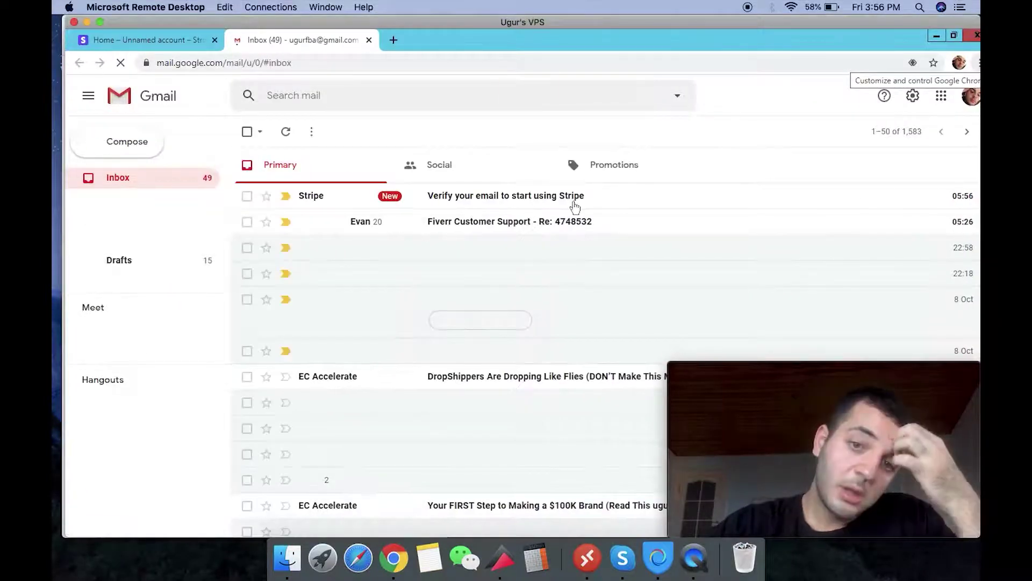
{"action": "left_click", "coordinate": [573, 200]}
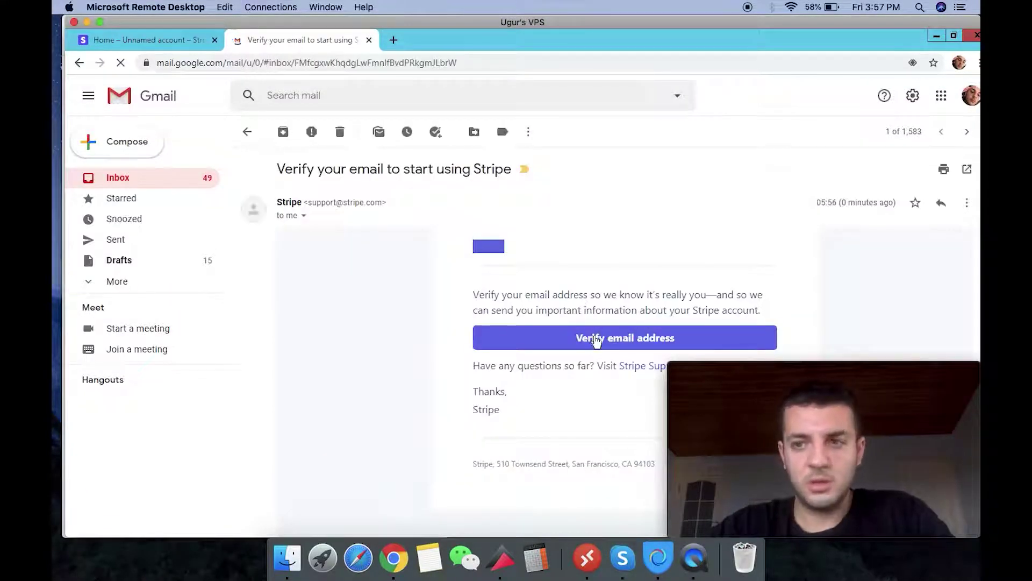
{"action": "left_click", "coordinate": [594, 338]}
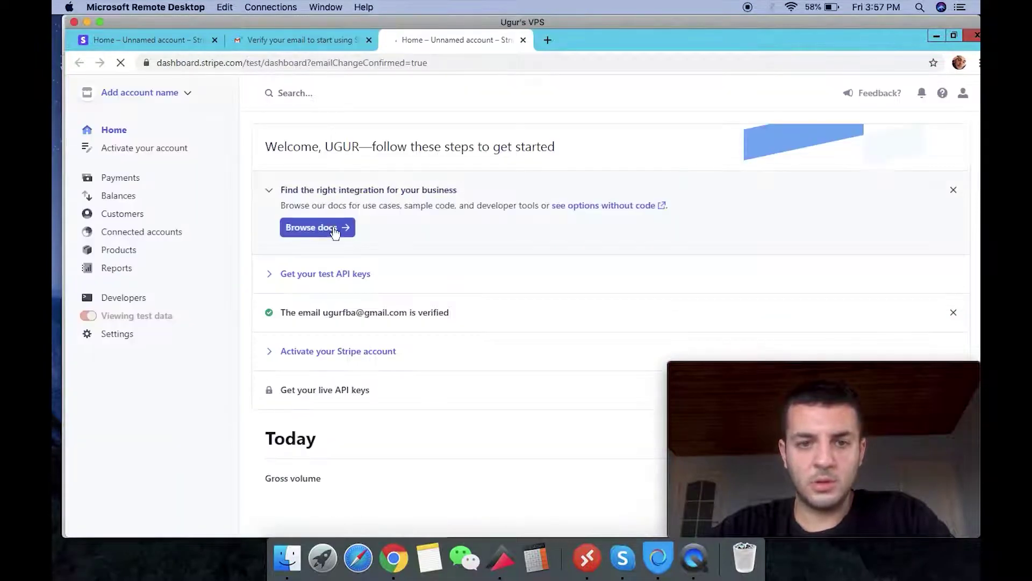
{"action": "left_click", "coordinate": [350, 350]}
{"action": "left_click", "coordinate": [326, 293]}
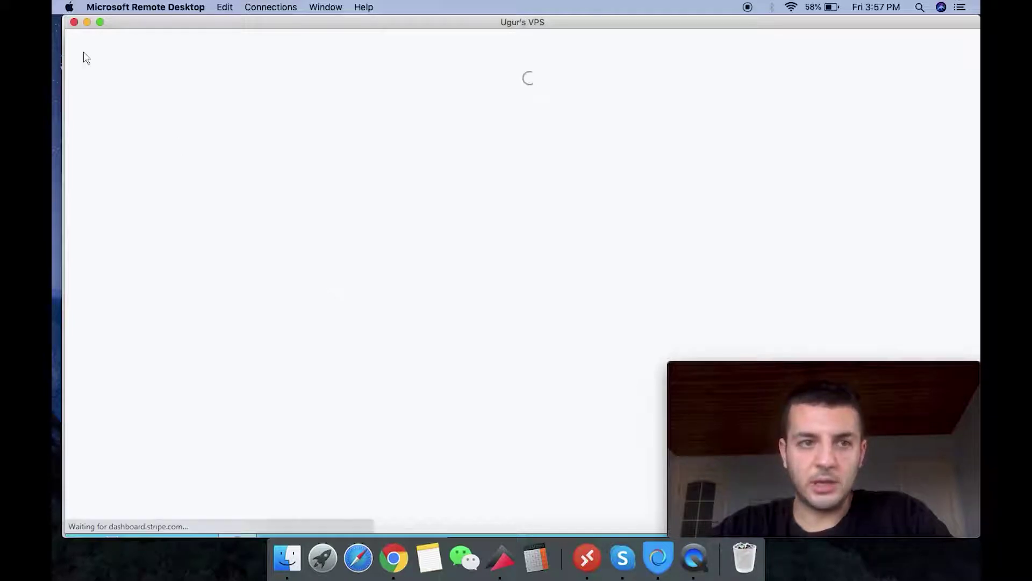
Enter the business street address, city and ZIP code
{"action": "left_click_drag", "start_coordinate": [63, 23], "coordinate": [55, 25]}
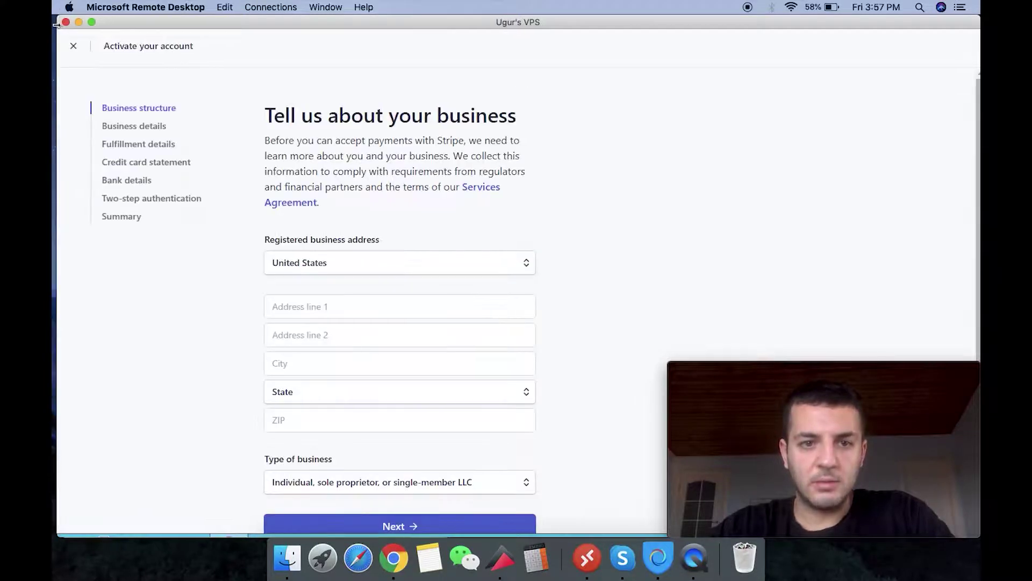
{"action": "left_click", "coordinate": [352, 302]}
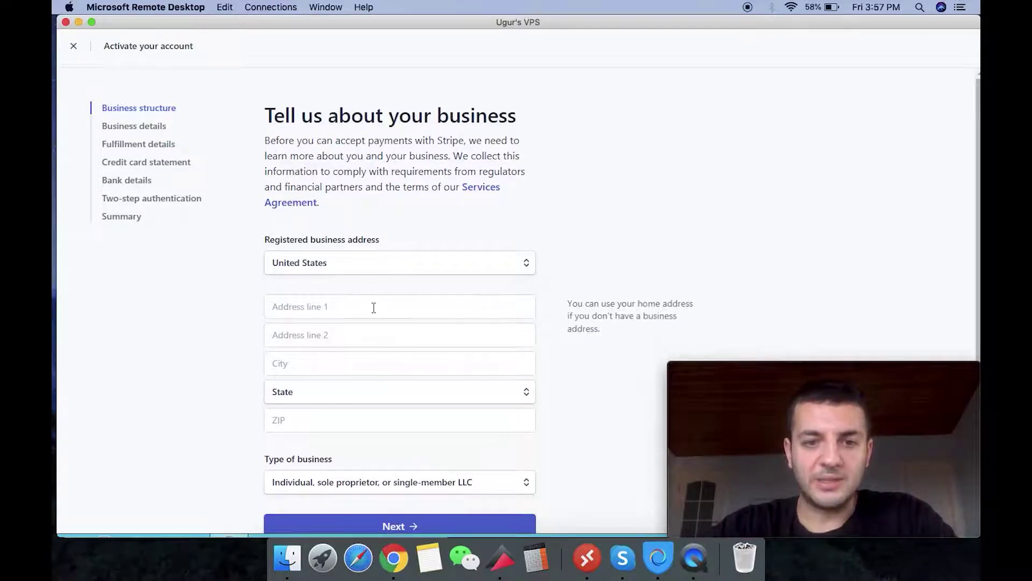
{"action": "left_click", "coordinate": [374, 308]}
{"action": "type", "text": "12"}
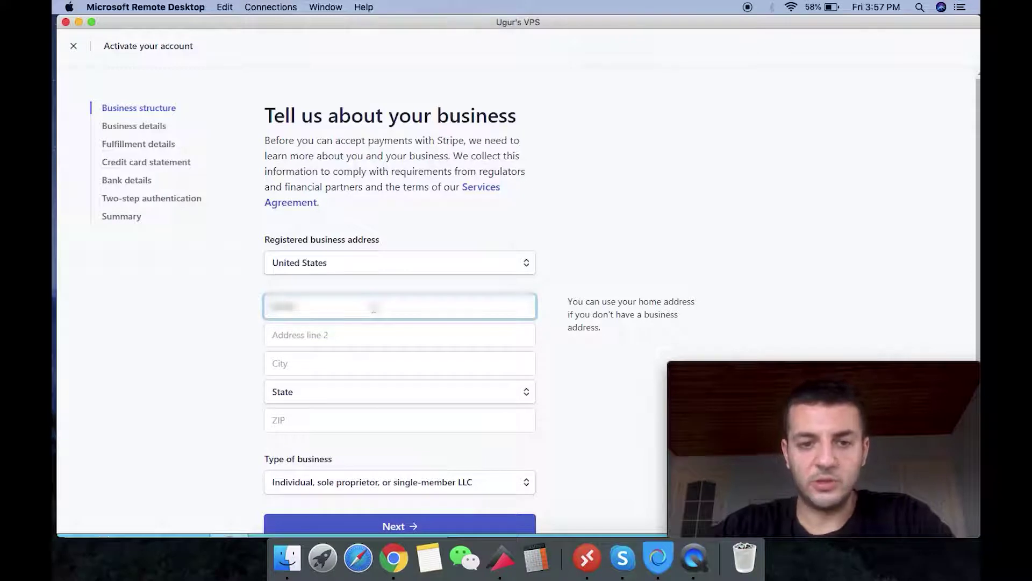
{"action": "type", "text": "34 Main Street"}
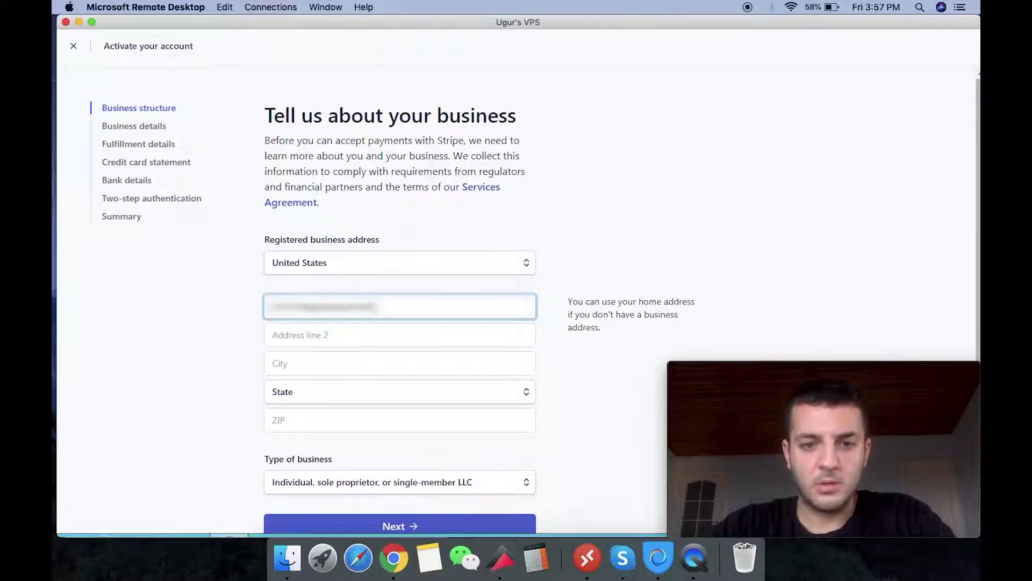
{"action": "left_click", "coordinate": [323, 364]}
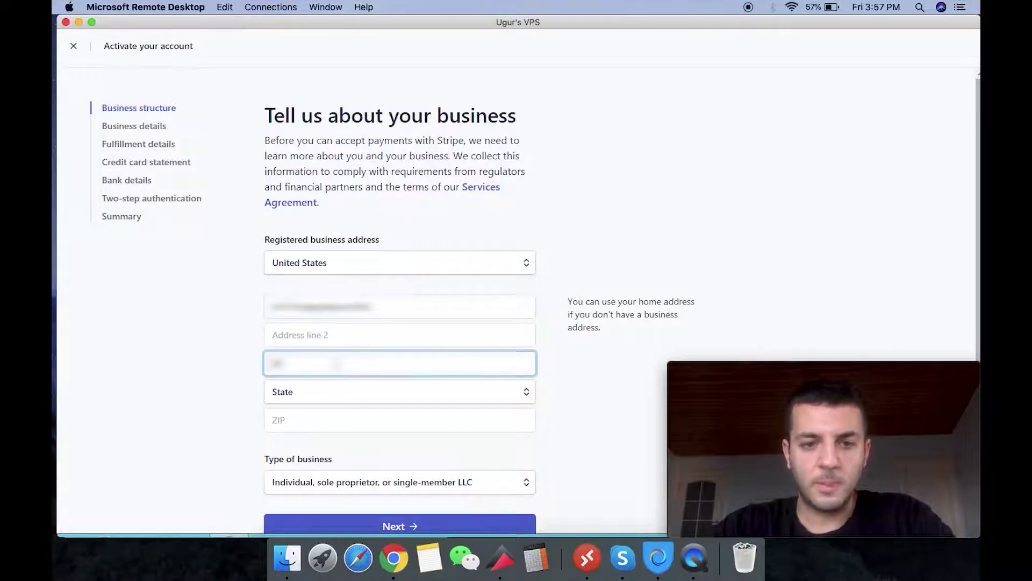
{"action": "type", "text": "New York"}
{"action": "left_click", "coordinate": [319, 425]}
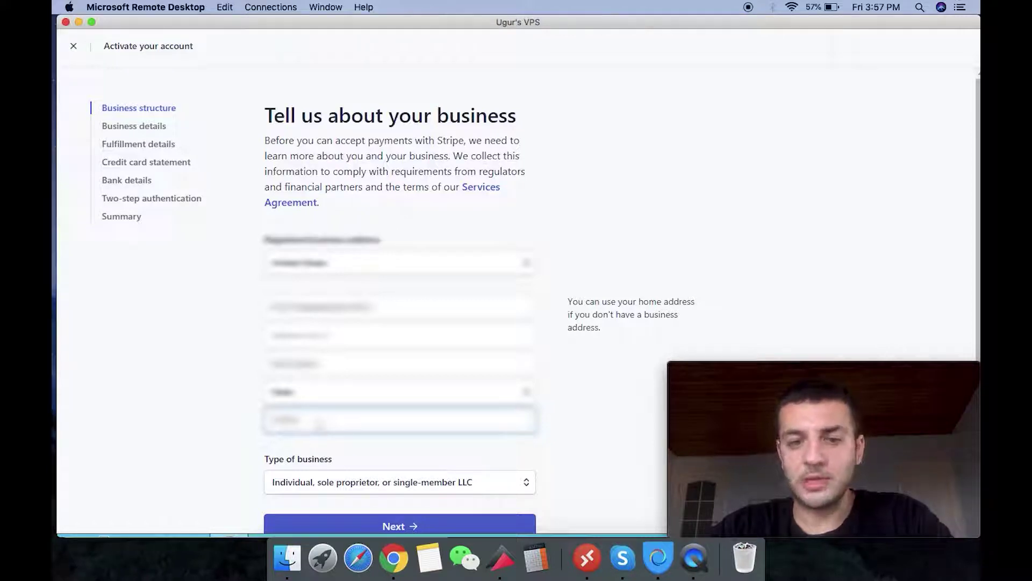
Choose Delaware as the state, keep the sole-proprietor business type, and continue
{"action": "left_click", "coordinate": [305, 396]}
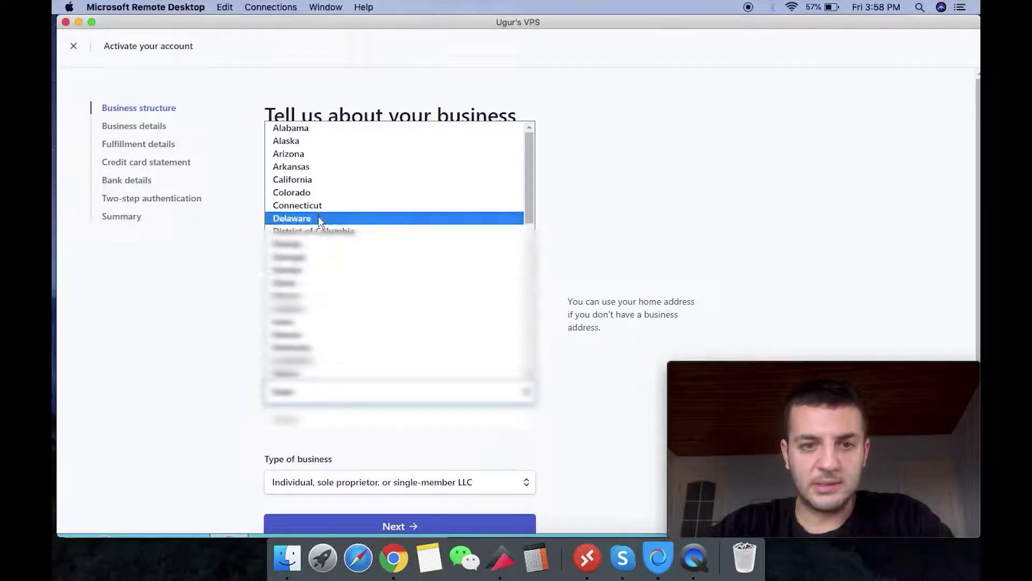
{"action": "left_click", "coordinate": [318, 218]}
{"action": "scroll", "coordinate": [323, 377], "scroll_direction": "down", "scroll_amount": 1}
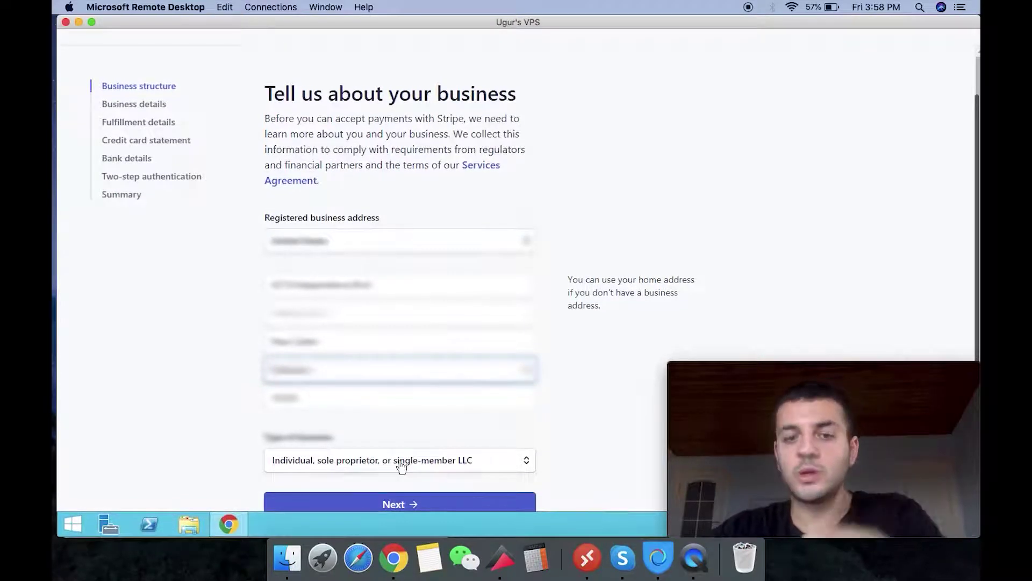
{"action": "left_click", "coordinate": [401, 464]}
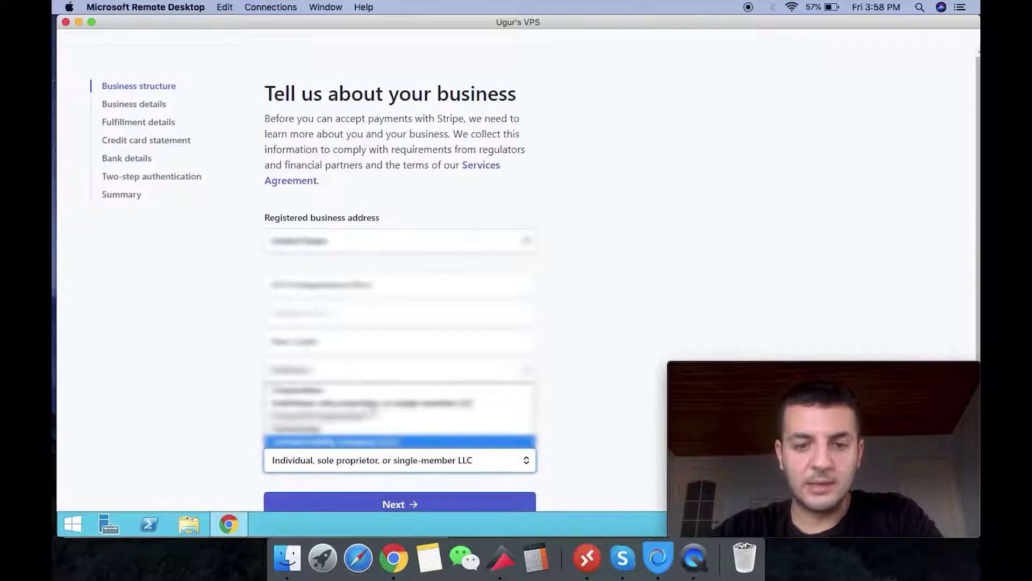
{"action": "left_click", "coordinate": [375, 402]}
{"action": "left_click", "coordinate": [370, 492]}
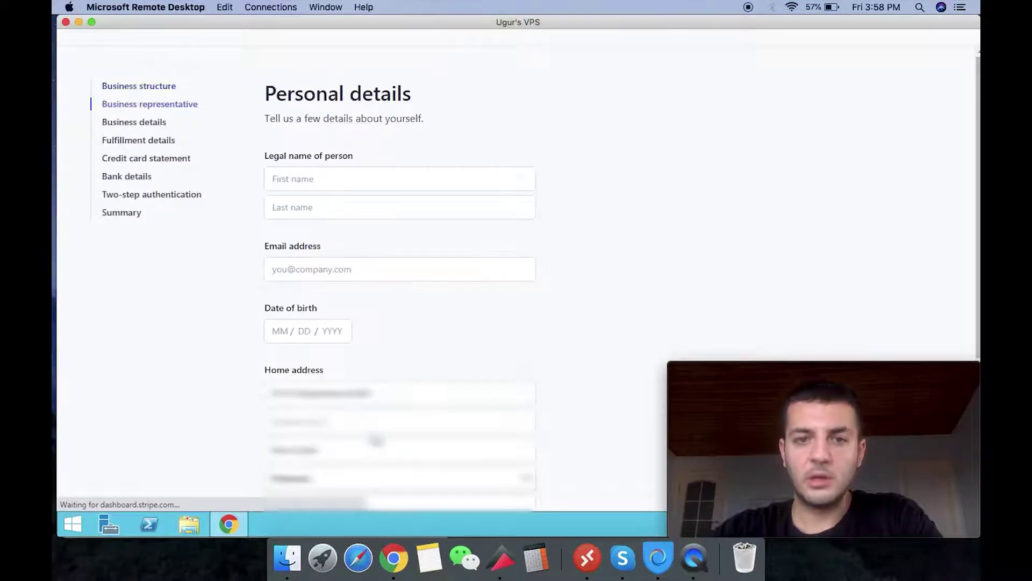
Fill in the representative's first and last name
{"action": "left_click", "coordinate": [332, 182]}
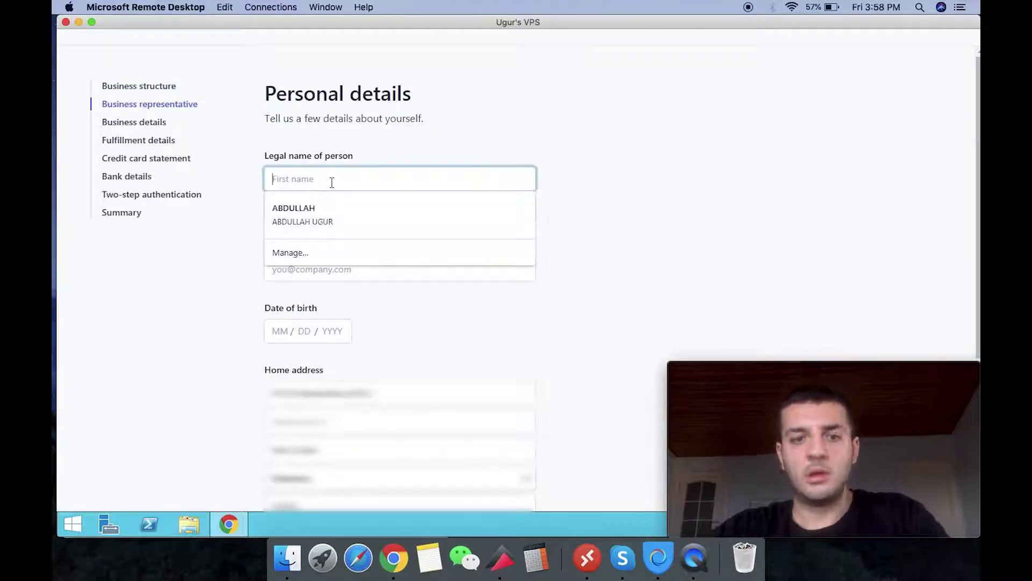
{"action": "type", "text": "A"}
{"action": "key", "text": "BackSpace"}
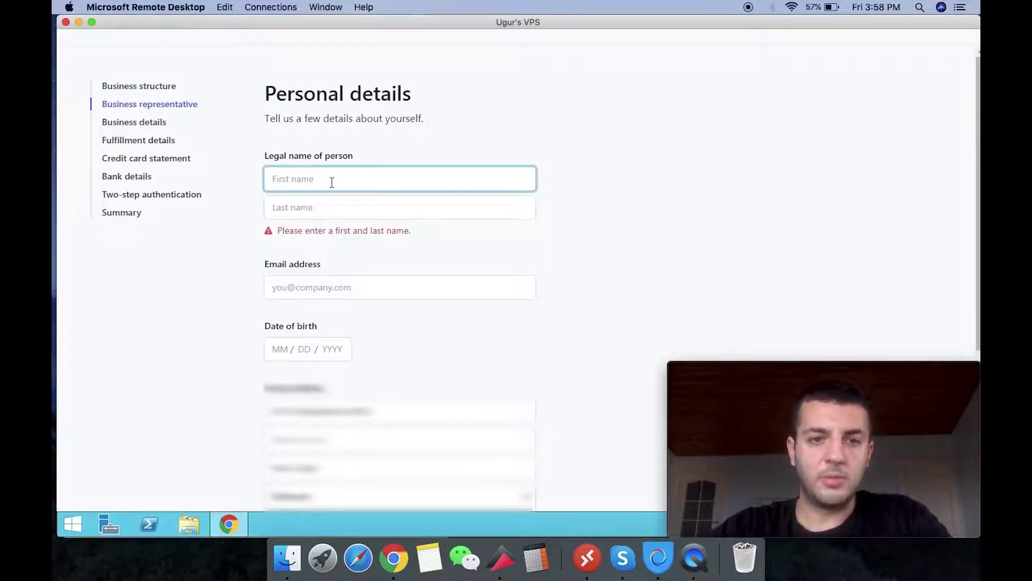
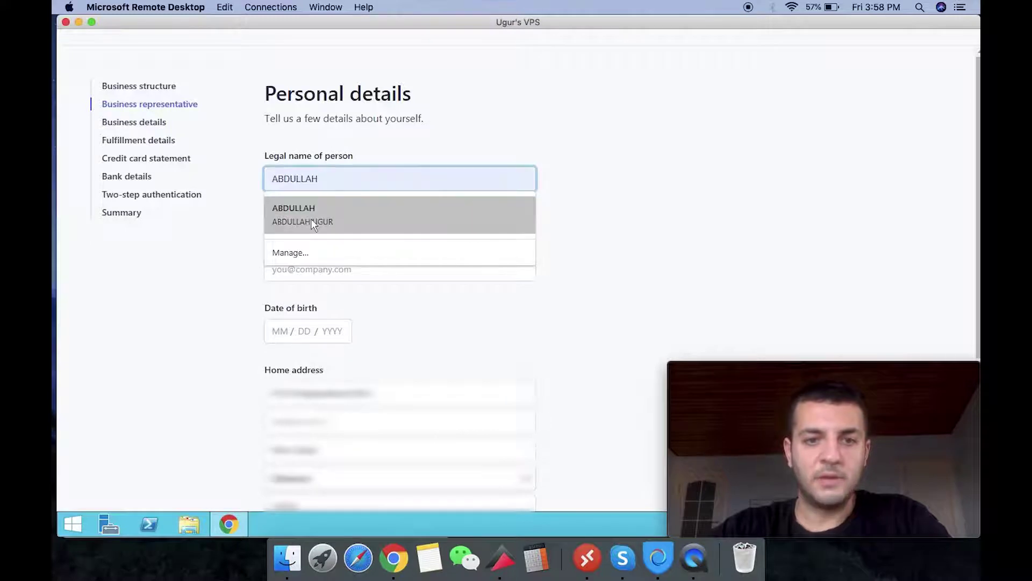
{"action": "left_click", "coordinate": [312, 211]}
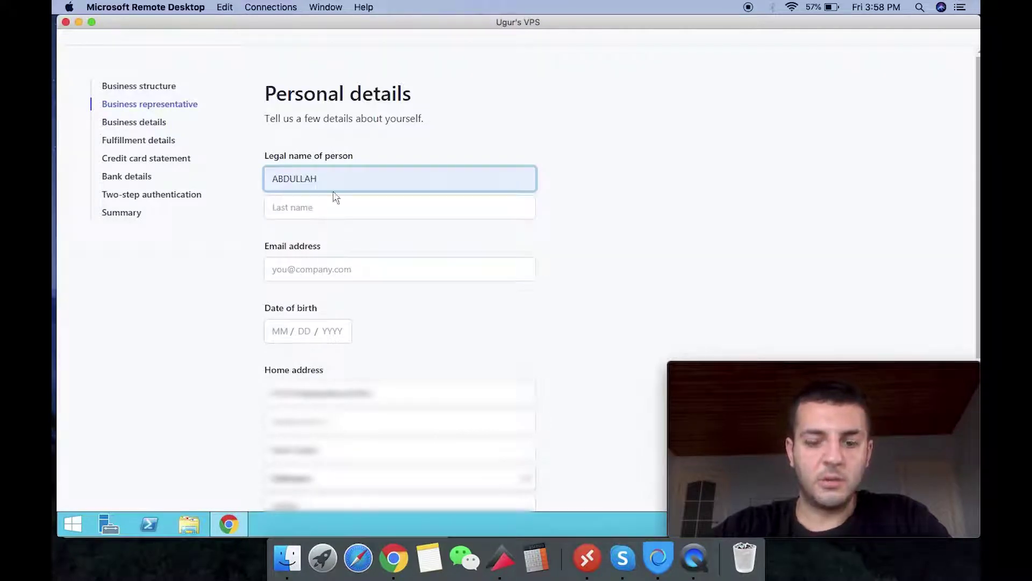
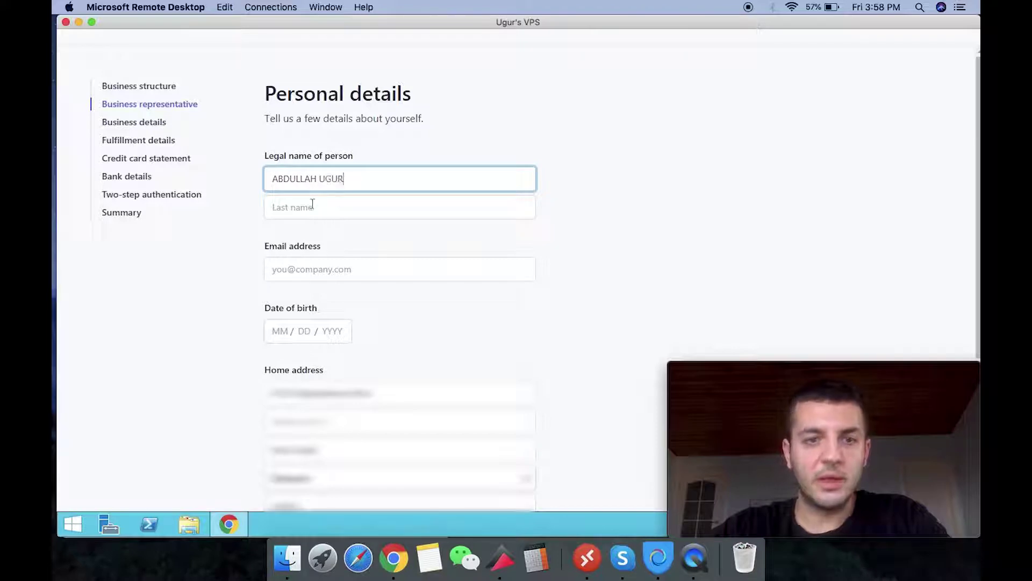
{"action": "left_click", "coordinate": [312, 207]}
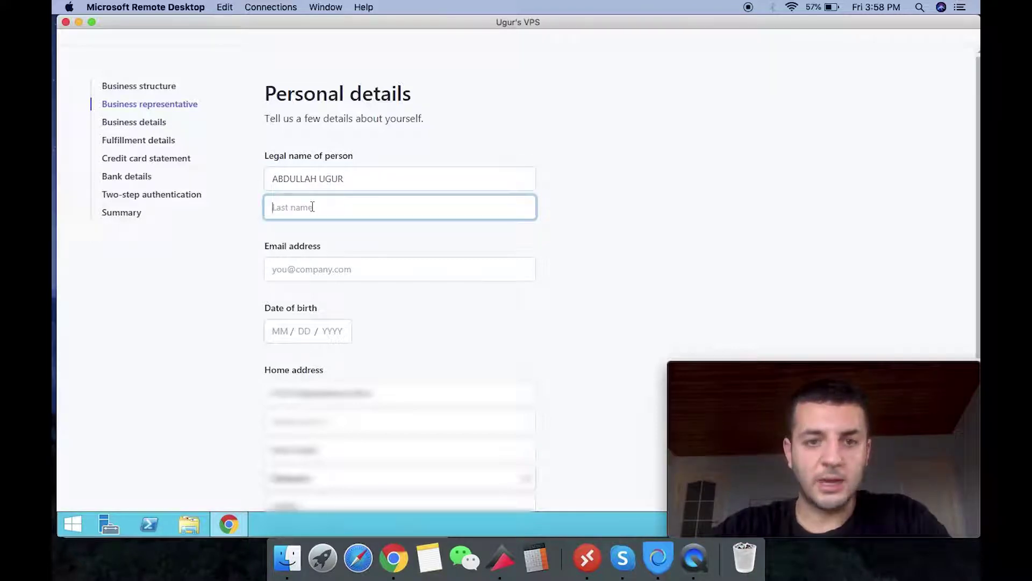
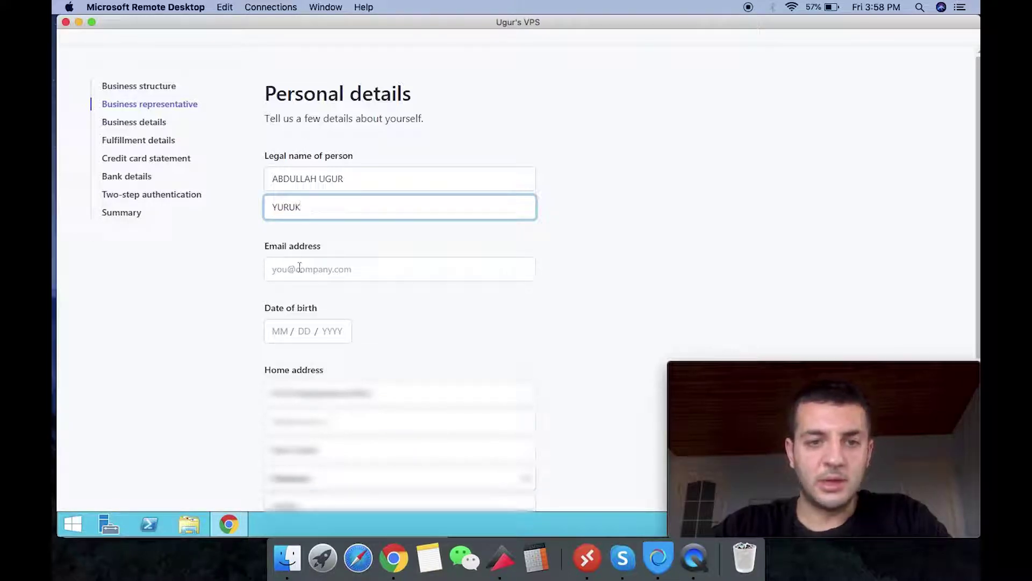
Enter the representative's e-mail from suggestions and their date of birth
{"action": "left_click", "coordinate": [299, 267]}
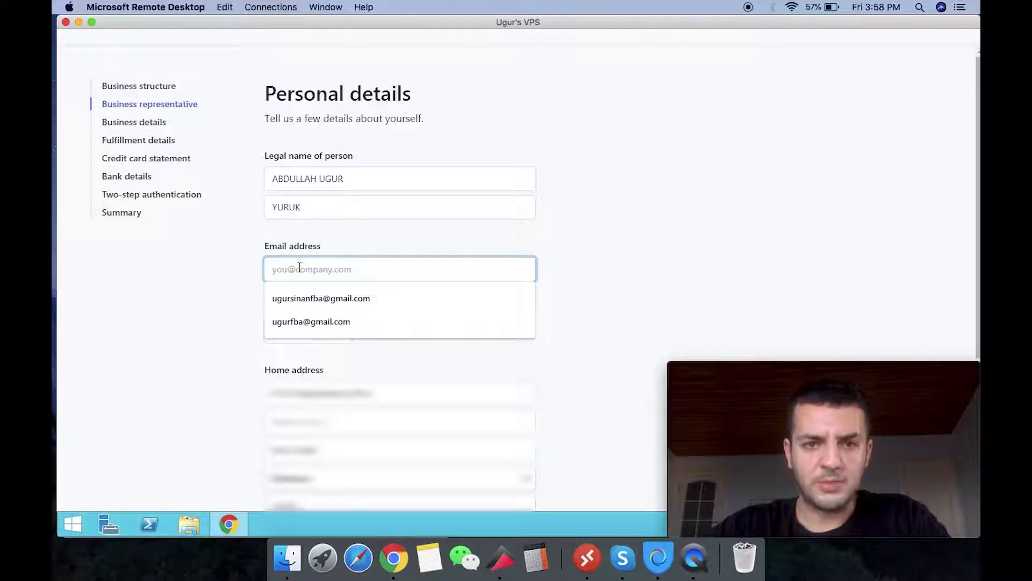
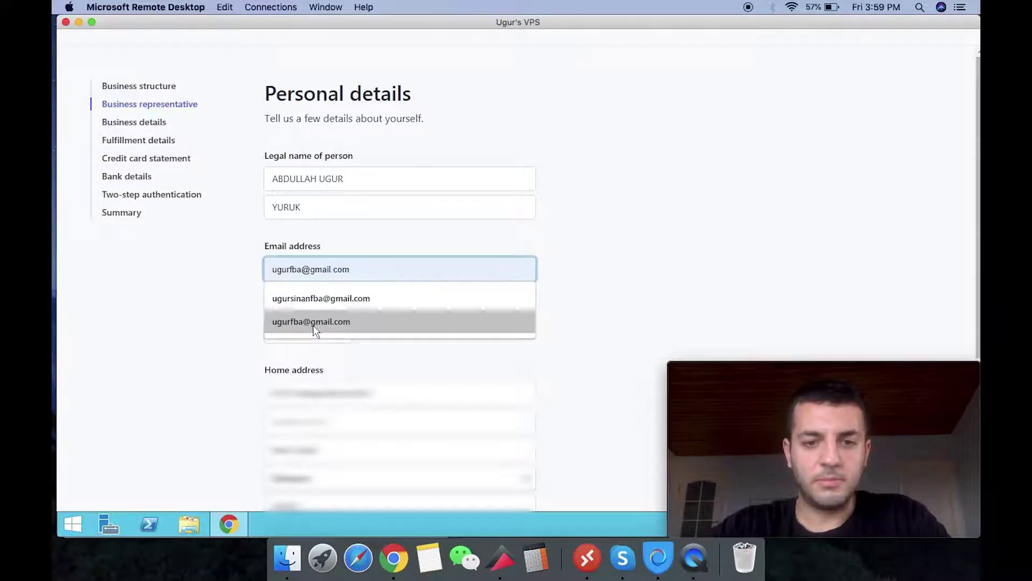
{"action": "left_click", "coordinate": [315, 322]}
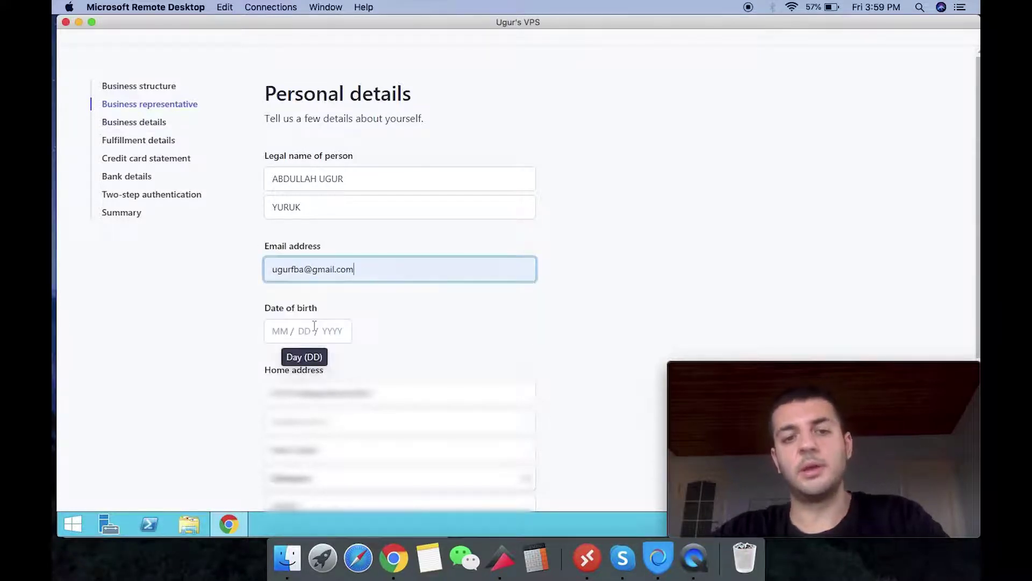
{"action": "left_click", "coordinate": [296, 330]}
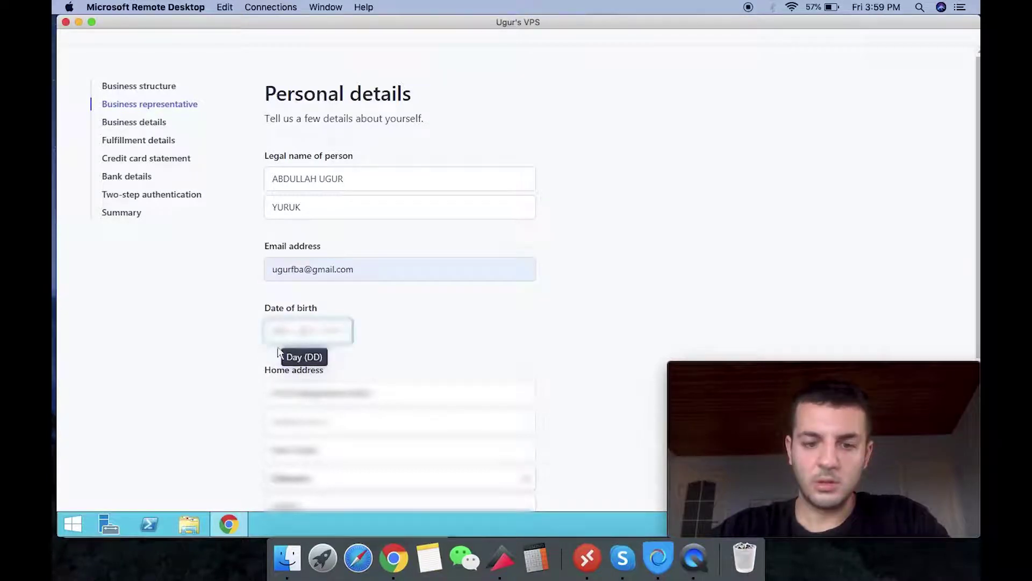
{"action": "type", "text": "0101"}
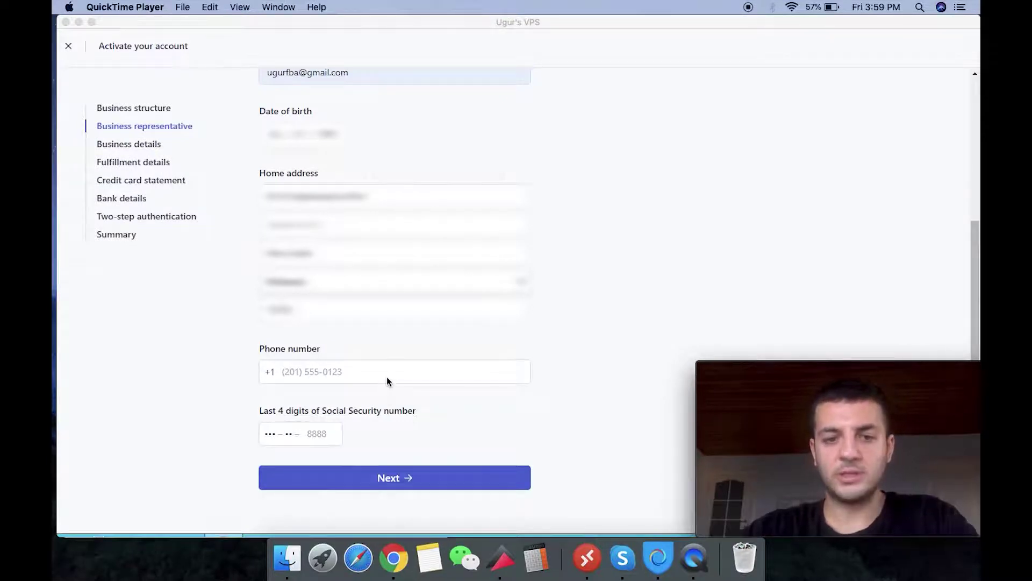
Replace the phone number, trim its extra digits, and move to the SSN field
{"action": "left_click", "coordinate": [334, 380]}
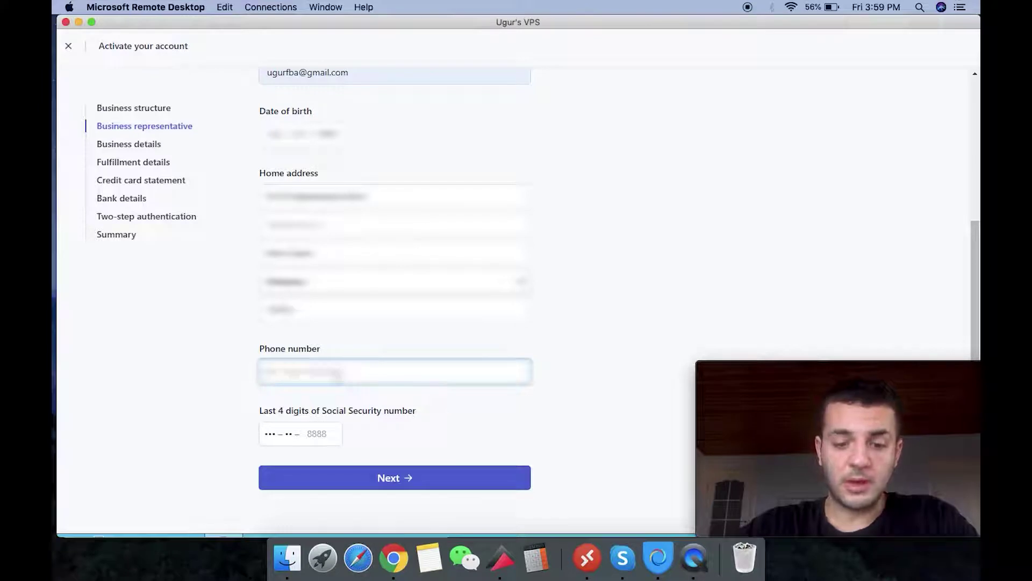
{"action": "key", "text": "BackSpace"}
{"action": "key", "text": "BackSpace"}
{"action": "key", "text": "BackSpace"}
{"action": "key", "text": "BackSpace"}
{"action": "key", "text": "BackSpace"}
{"action": "key", "text": "BackSpace"}
{"action": "key", "text": "BackSpace"}
{"action": "key", "text": "BackSpace"}
{"action": "type", "text": "5551"}
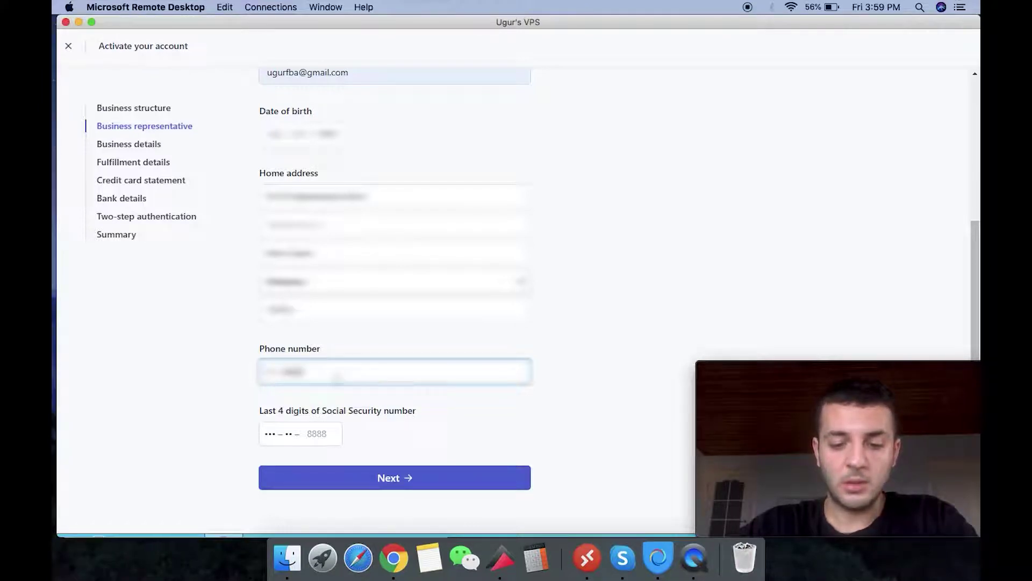
{"action": "type", "text": "234"}
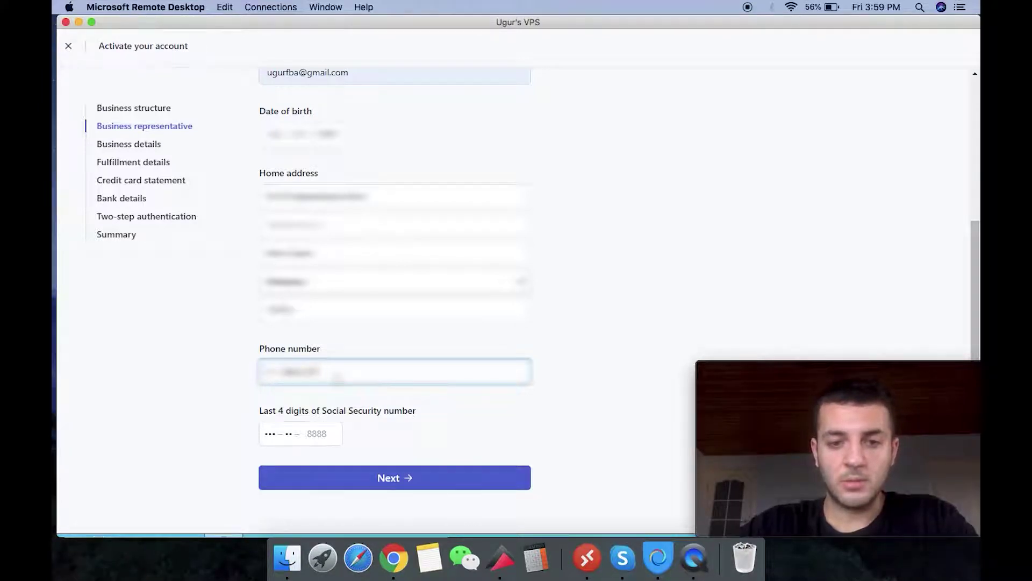
{"action": "type", "text": "567"}
{"action": "key", "text": "BackSpace"}
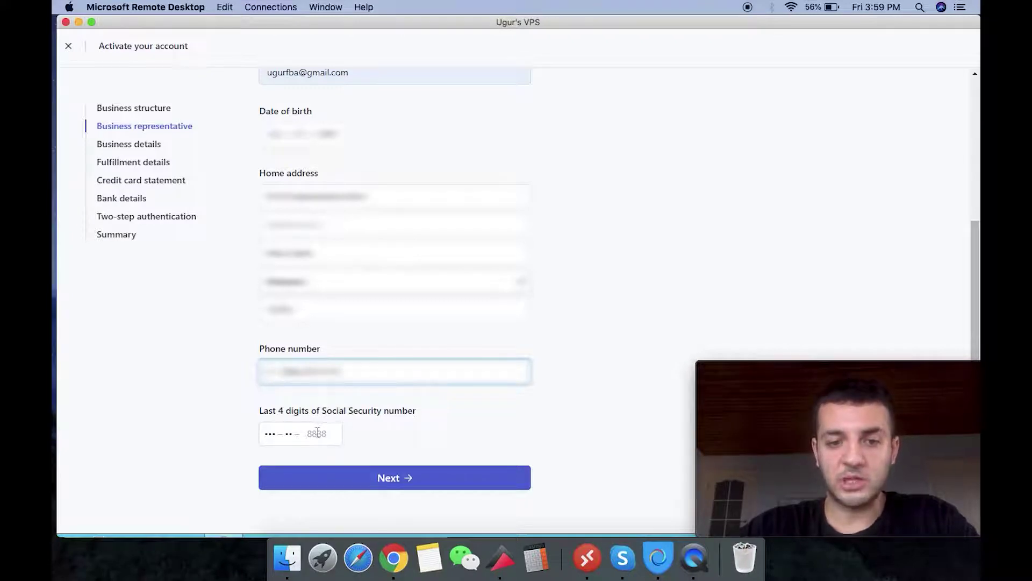
{"action": "key", "text": "BackSpace"}
{"action": "left_click", "coordinate": [317, 432]}
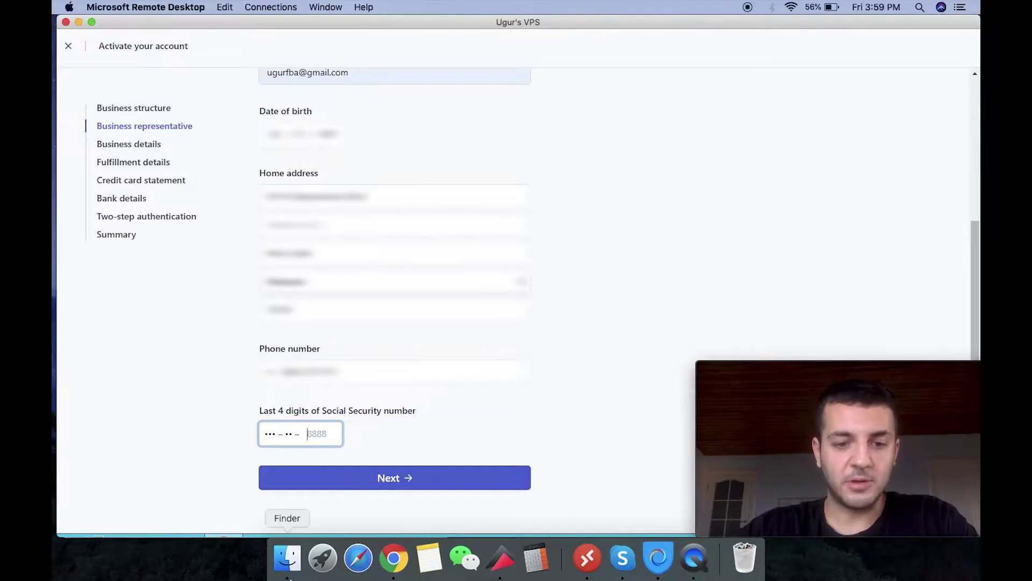
{"action": "left_click", "coordinate": [332, 569]}
{"action": "left_click", "coordinate": [325, 565]}
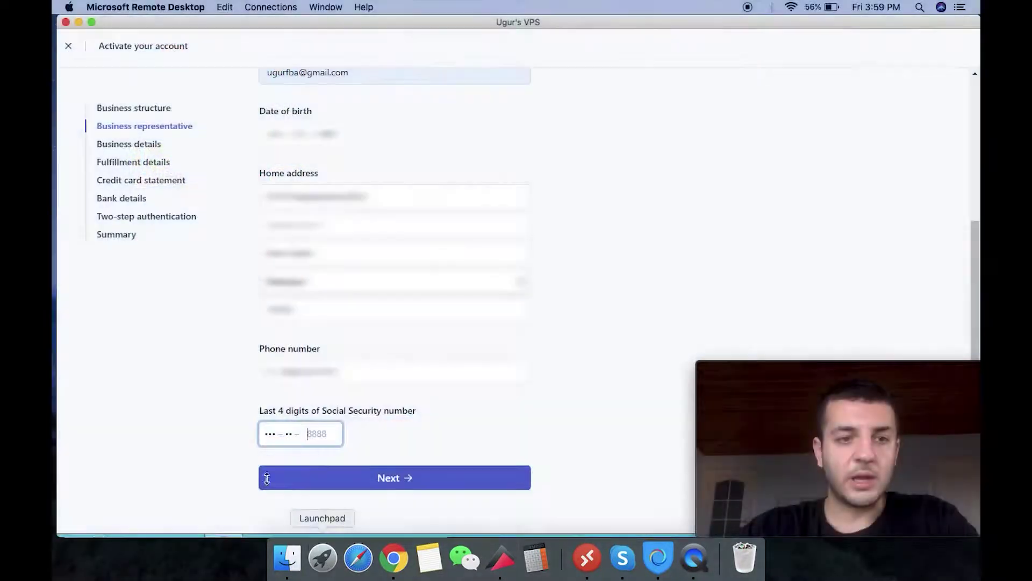
{"action": "left_click", "coordinate": [79, 24]}
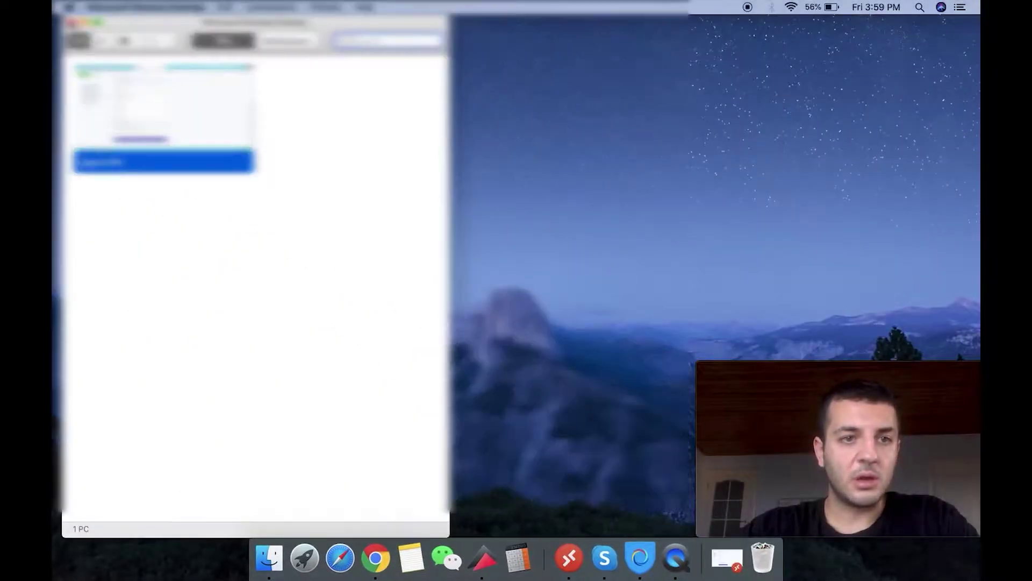
{"action": "left_click", "coordinate": [70, 19]}
{"action": "double_click", "coordinate": [87, 41]}
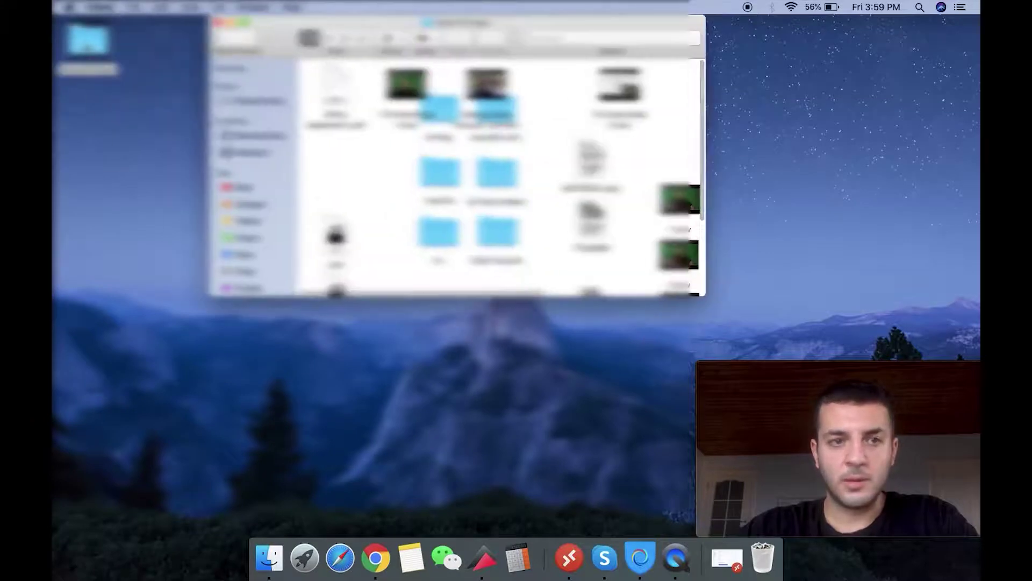
{"action": "double_click", "coordinate": [442, 114]}
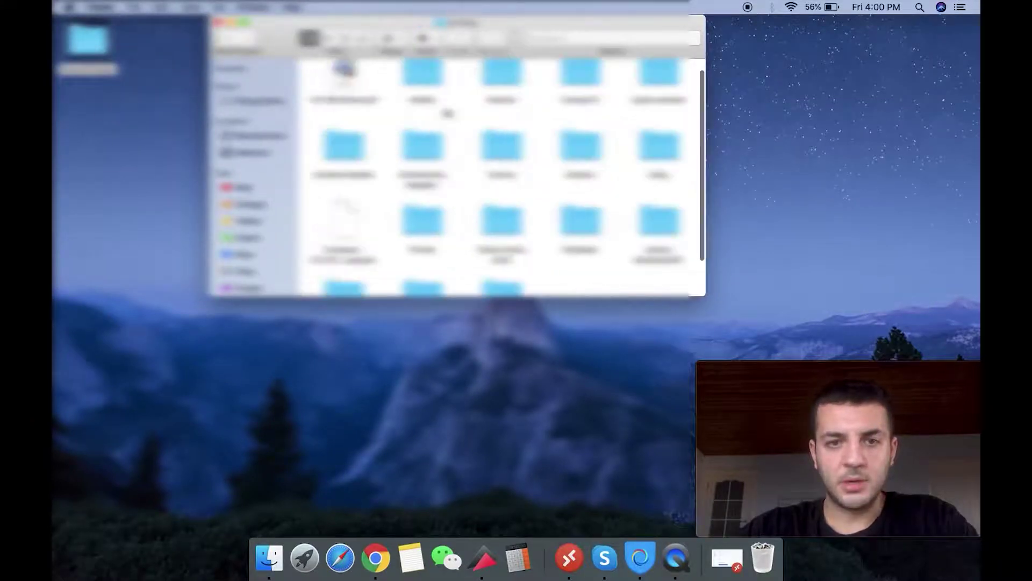
{"action": "scroll", "coordinate": [439, 135], "scroll_direction": "up", "scroll_amount": 2}
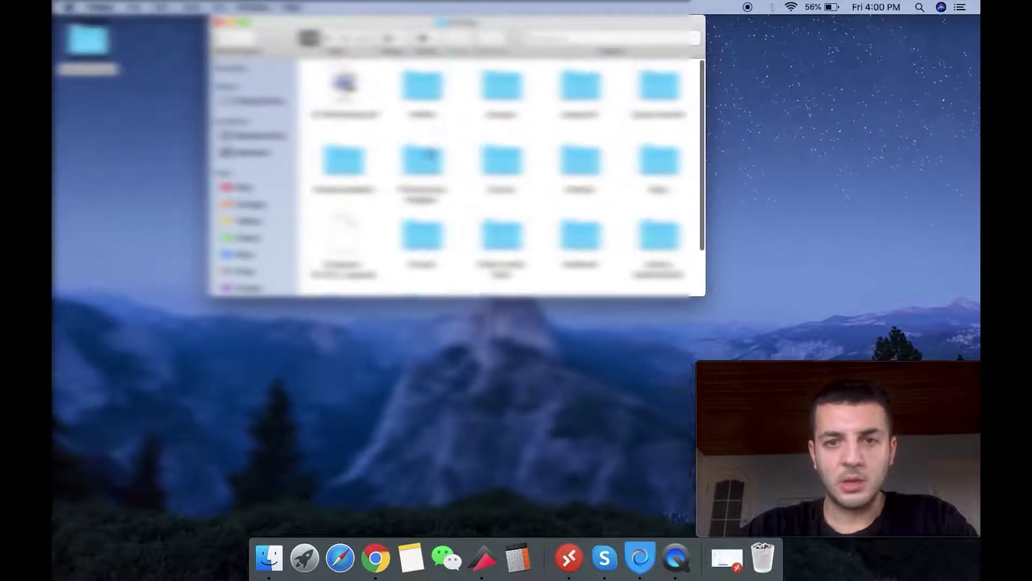
{"action": "double_click", "coordinate": [428, 156]}
{"action": "left_click", "coordinate": [422, 92]}
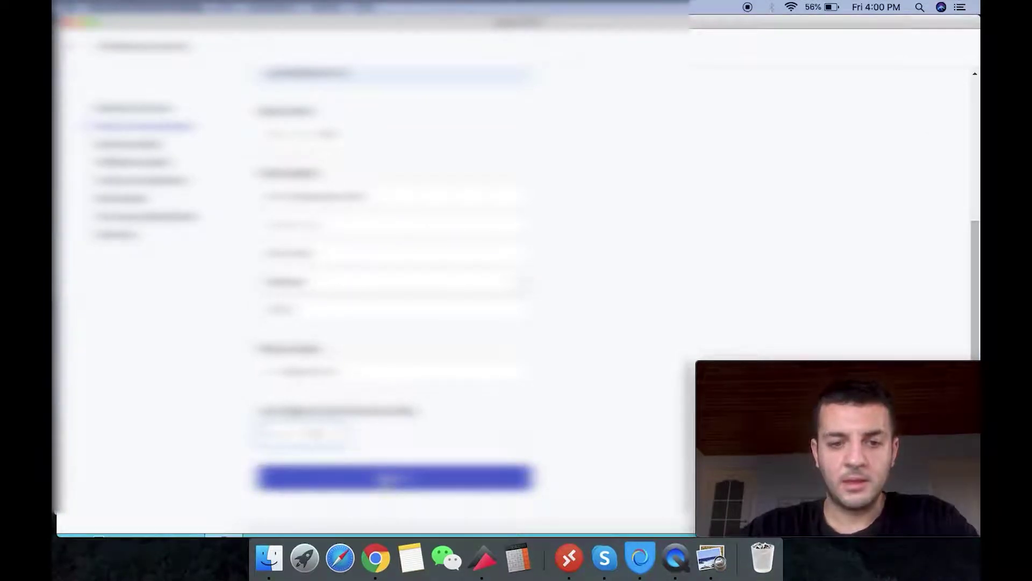
Submit the representative details and set the industry to Attorneys and lawyers under Professional services
{"action": "left_click", "coordinate": [387, 479]}
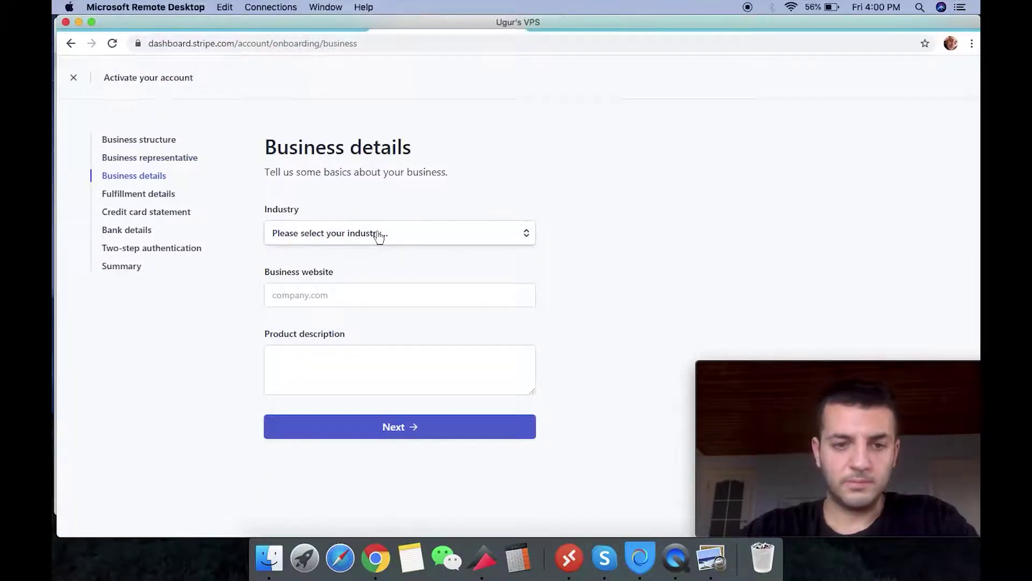
{"action": "left_click", "coordinate": [379, 236]}
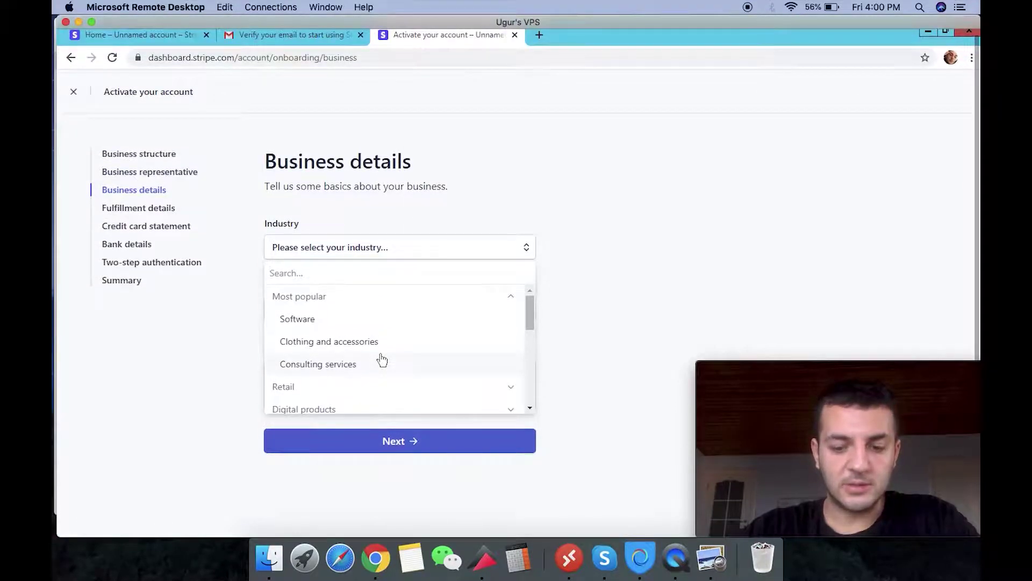
{"action": "type", "text": "legal"}
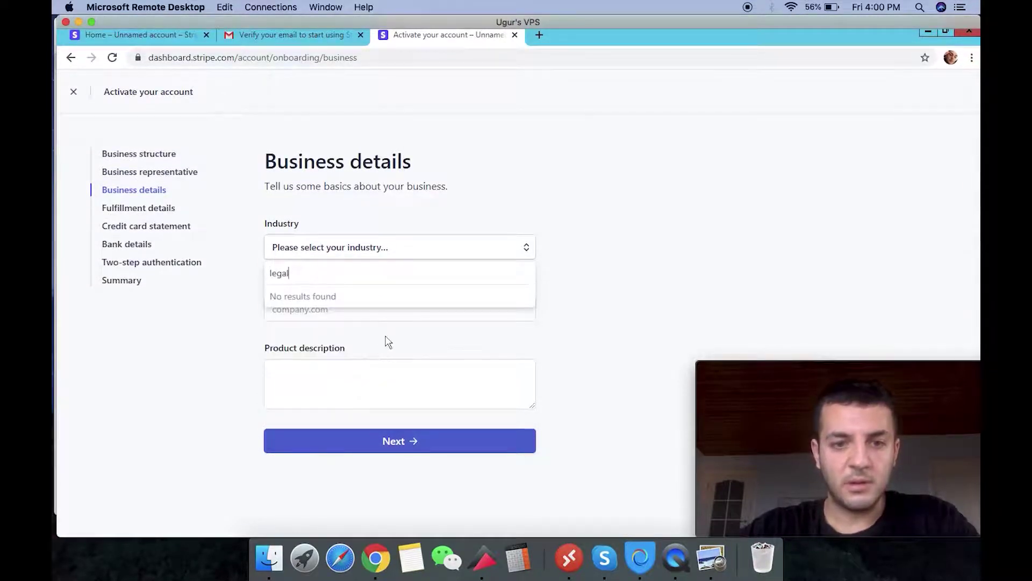
{"action": "key", "text": "BackSpace"}
{"action": "key", "text": "BackSpace"}
{"action": "key", "text": "BackSpace"}
{"action": "key", "text": "BackSpace"}
{"action": "key", "text": "BackSpace"}
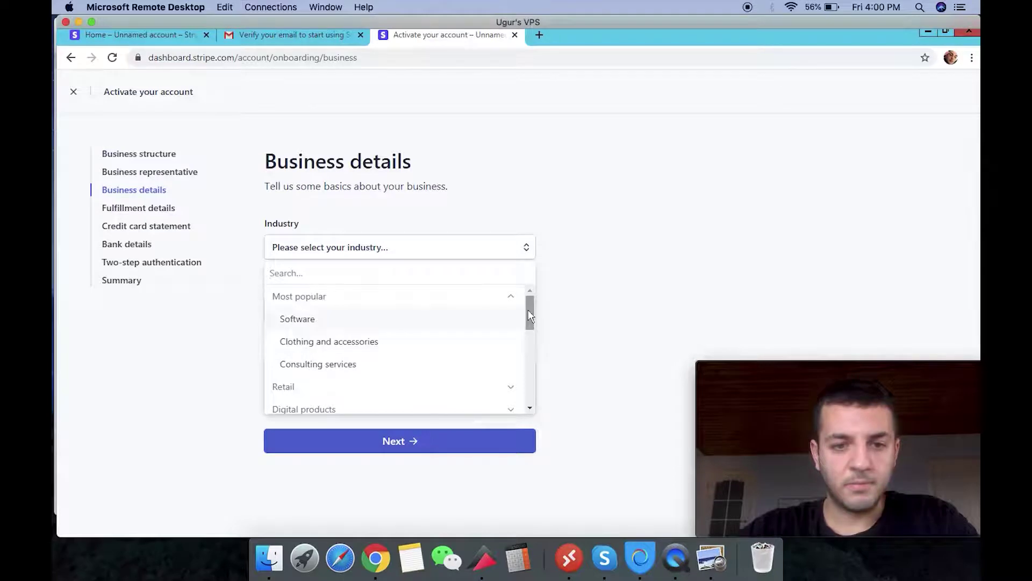
{"action": "left_click_drag", "start_coordinate": [528, 310], "coordinate": [531, 332]}
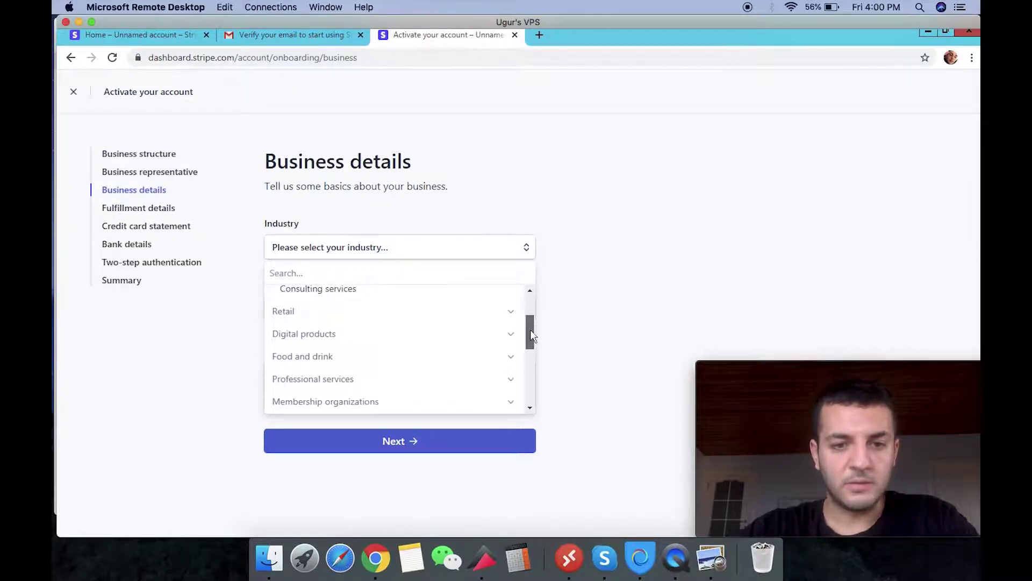
{"action": "left_click", "coordinate": [511, 334]}
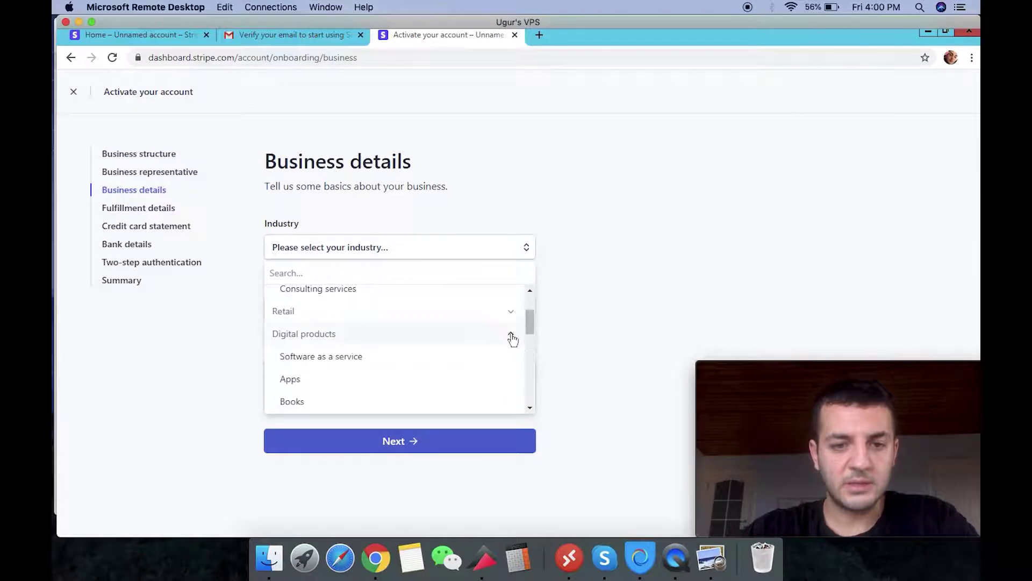
{"action": "left_click_drag", "start_coordinate": [532, 327], "coordinate": [535, 361]}
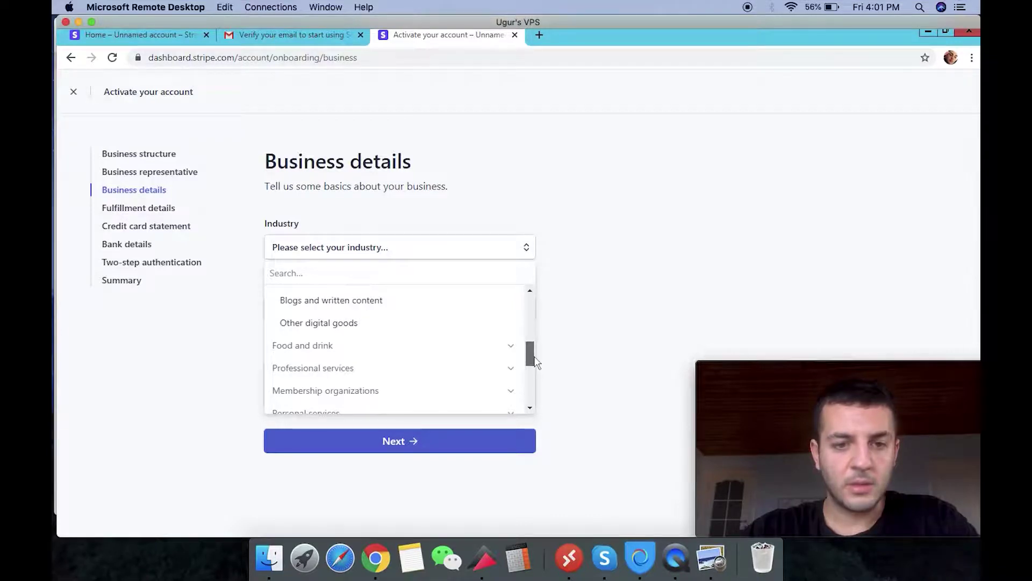
{"action": "left_click", "coordinate": [478, 372]}
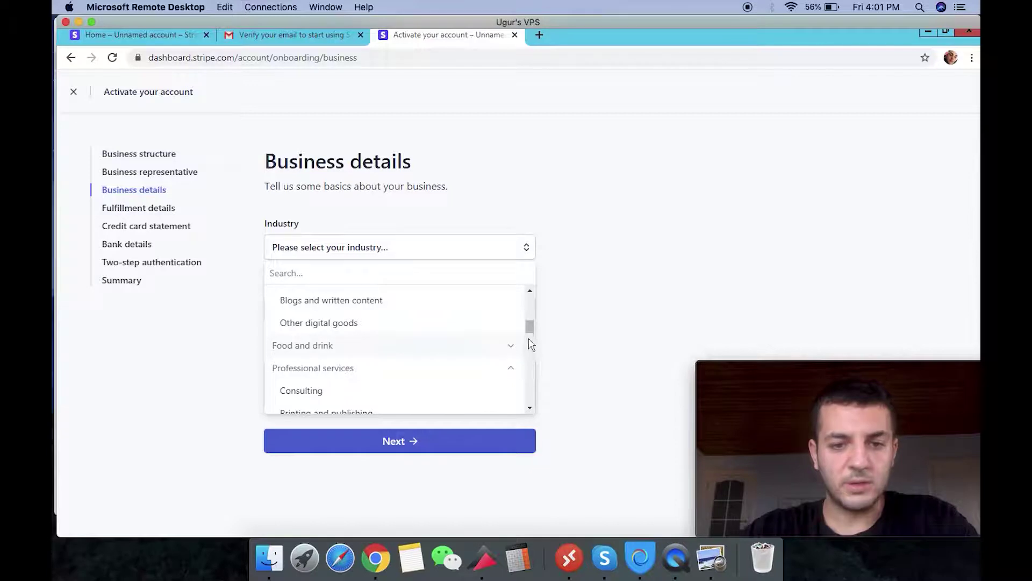
{"action": "mouse_move", "coordinate": [531, 333]}
{"action": "left_mouse_down"}
{"action": "mouse_move", "coordinate": [532, 344]}
{"action": "mouse_move", "coordinate": [531, 330]}
{"action": "left_mouse_up"}
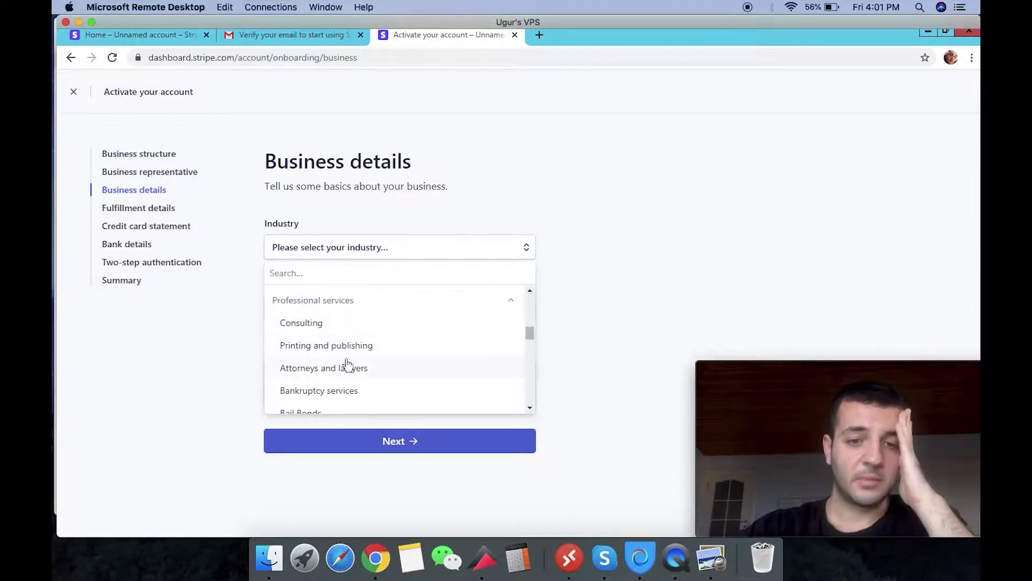
{"action": "left_click", "coordinate": [349, 366]}
Enter theitin.com as the business website and open a new browser tab
{"action": "left_click", "coordinate": [364, 314]}
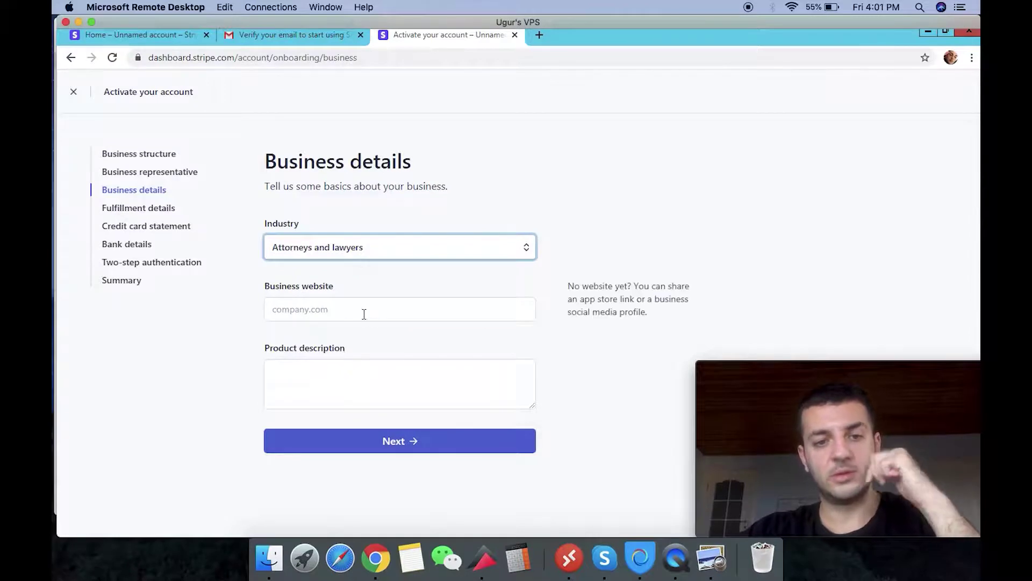
{"action": "type", "text": "th"}
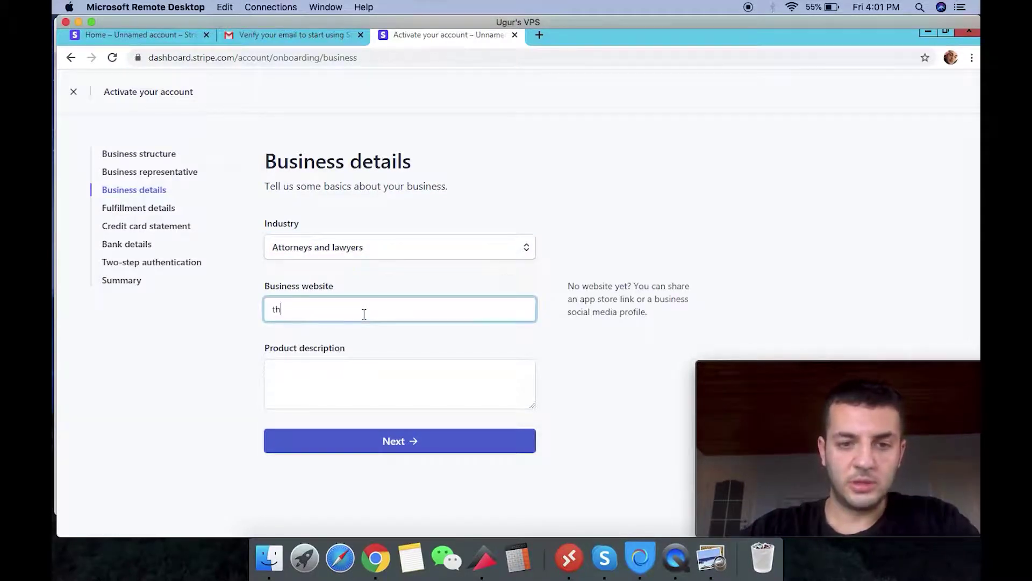
{"action": "type", "text": "eitin"}
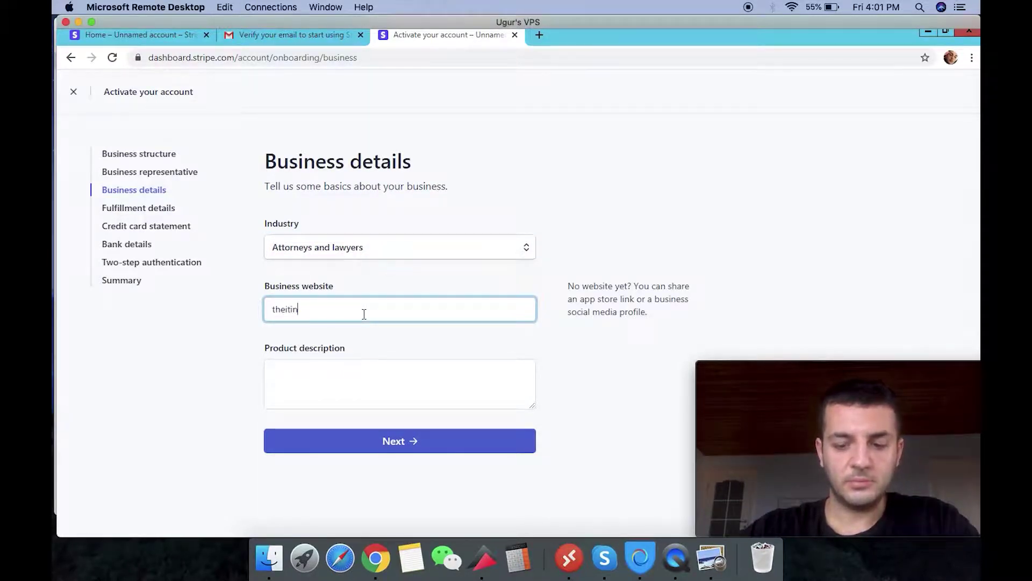
{"action": "type", "text": ".com"}
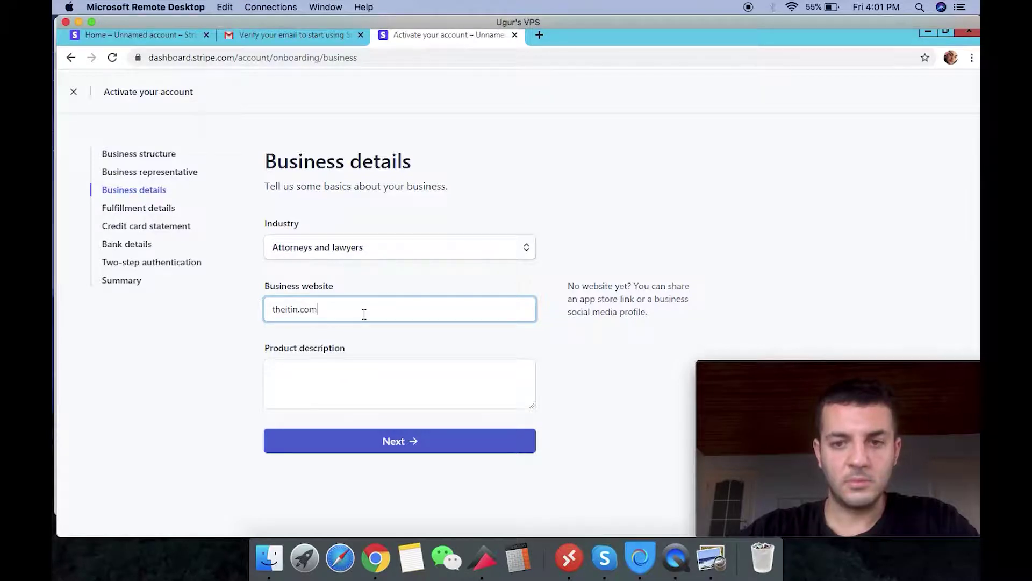
{"action": "left_click", "coordinate": [351, 370]}
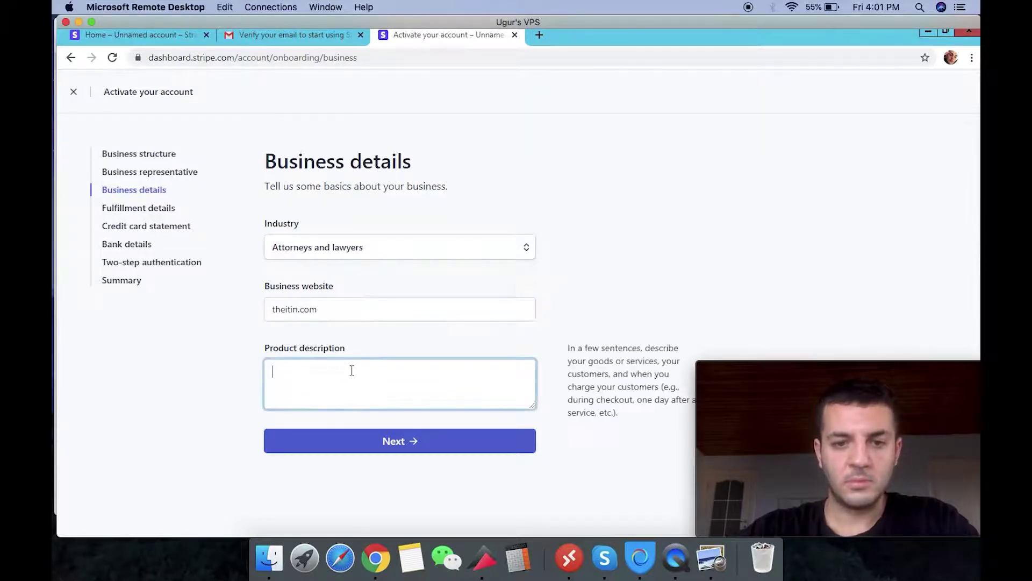
{"action": "left_click", "coordinate": [540, 35]}
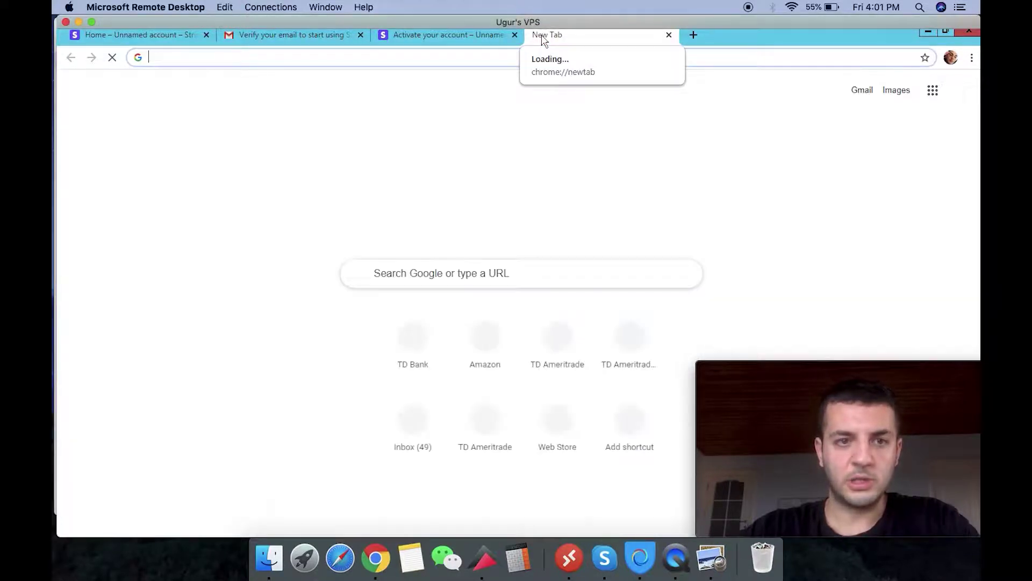
Load theitin.com in the new tab, select its full address, and return to the Stripe tab
{"action": "type", "text": "theitin"}
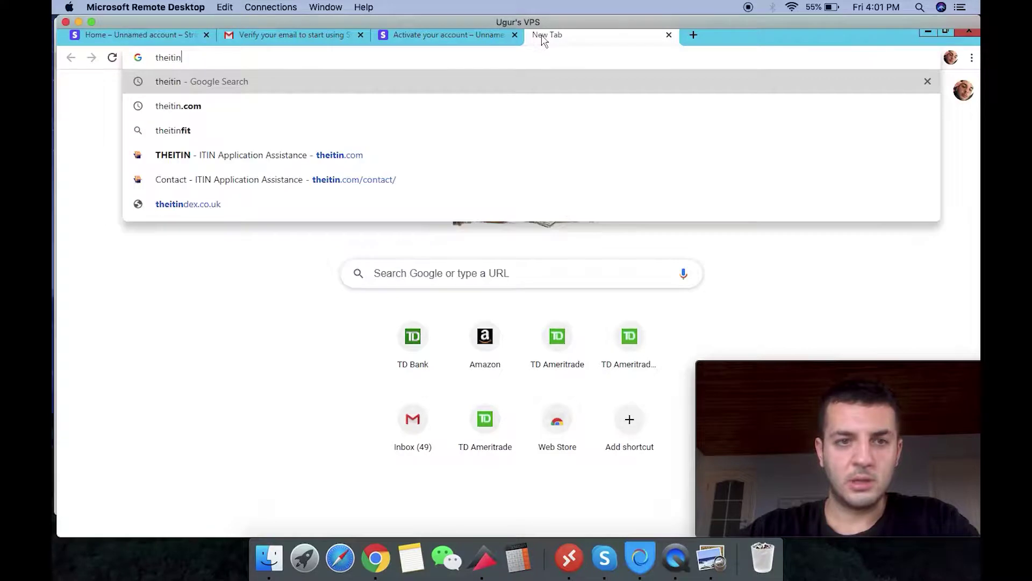
{"action": "left_click", "coordinate": [363, 156]}
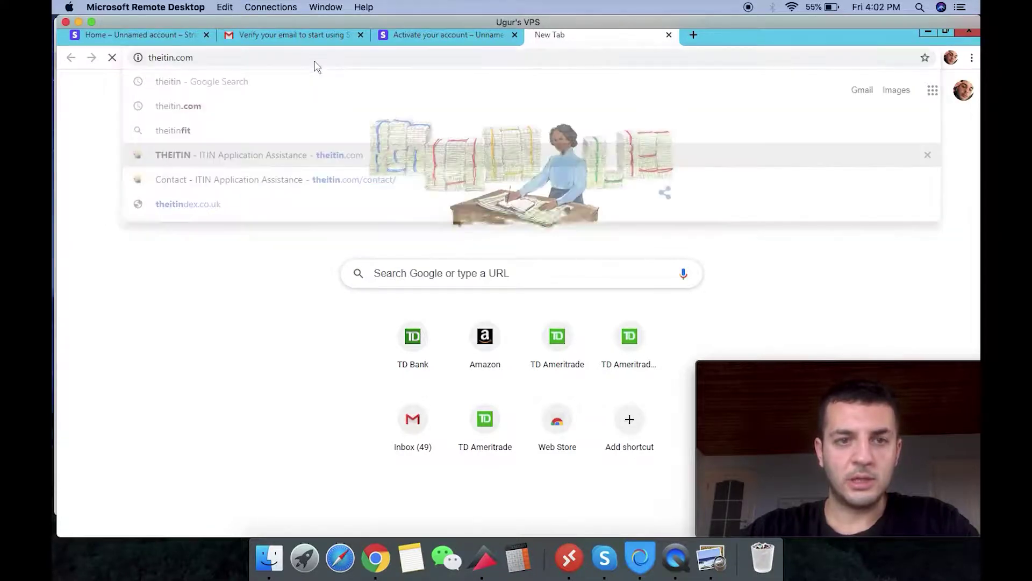
{"action": "left_click", "coordinate": [315, 59]}
{"action": "key", "text": "ctrl+c"}
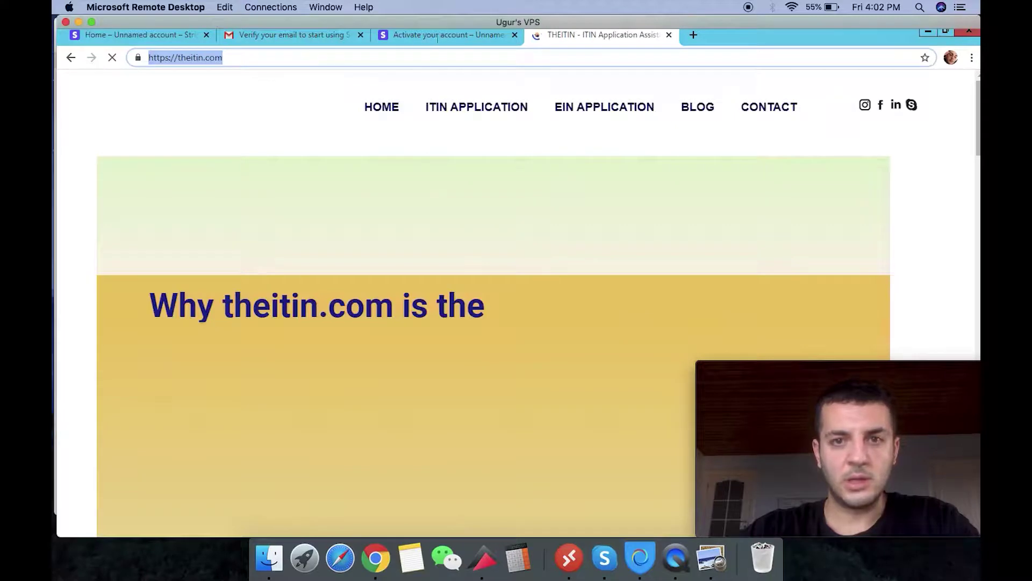
{"action": "left_click", "coordinate": [440, 36]}
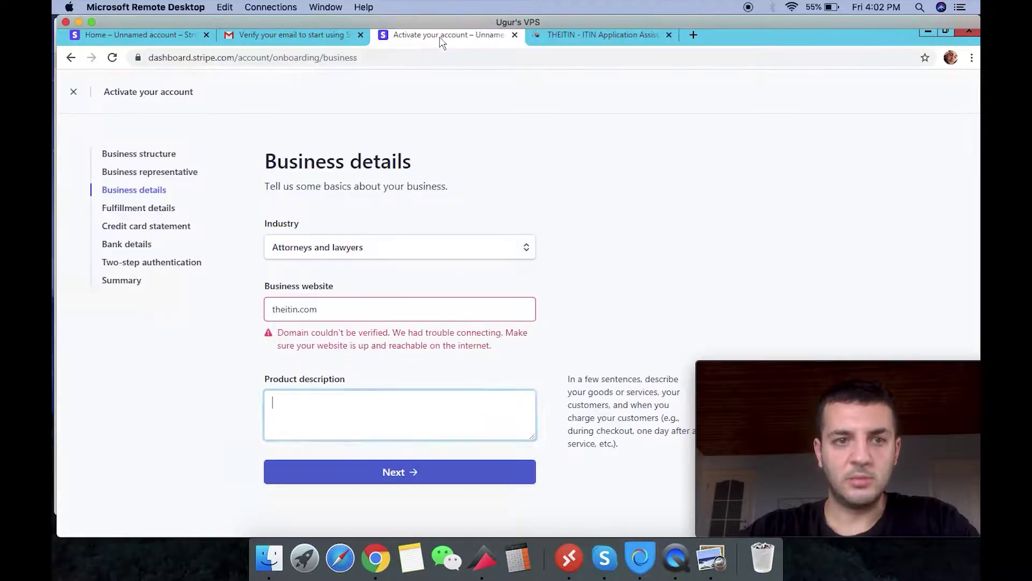
{"action": "triple_click", "coordinate": [342, 307]}
{"action": "key", "text": "ctrl+v"}
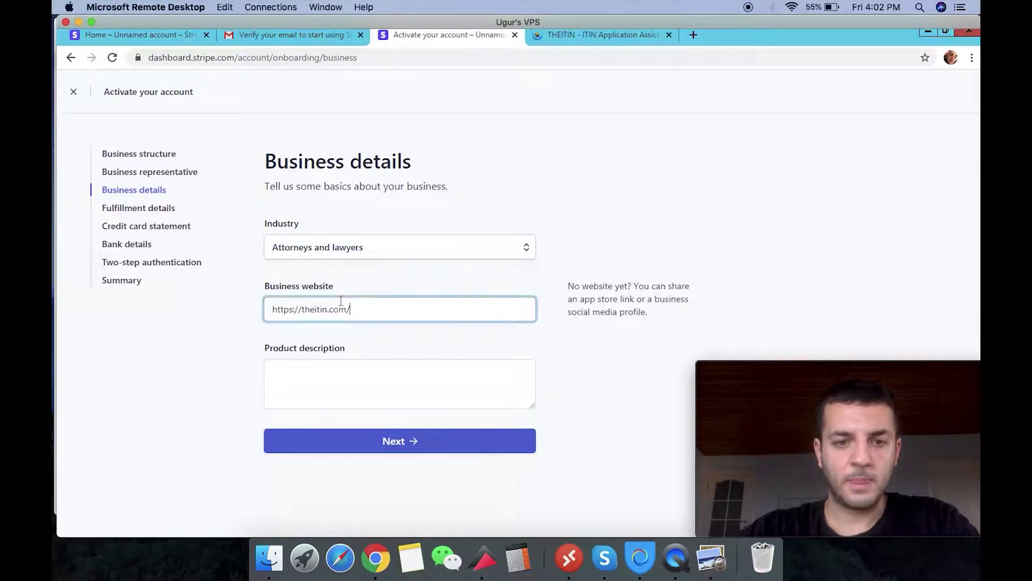
{"action": "left_click", "coordinate": [345, 381]}
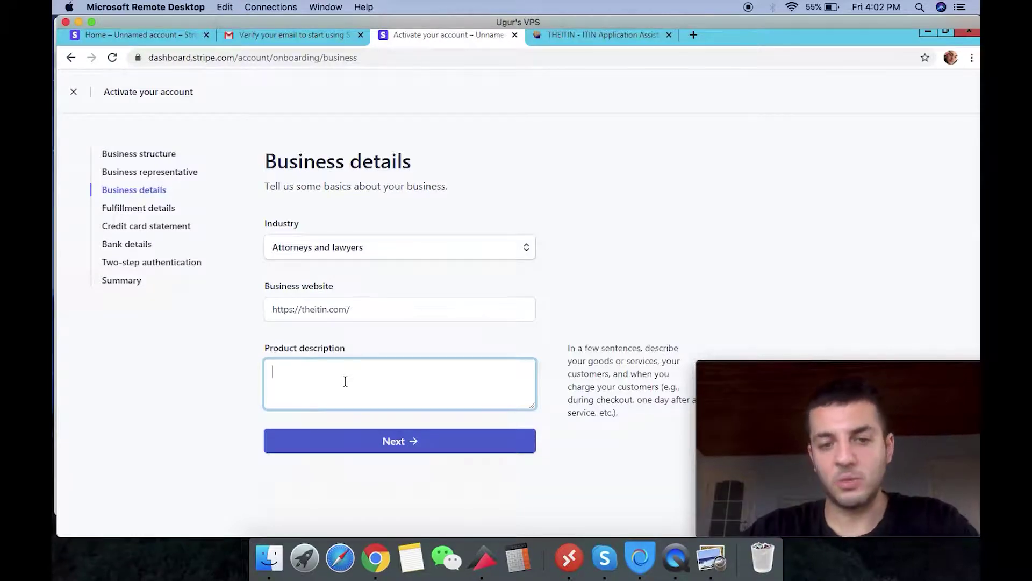
{"action": "type", "text": "We help non res"}
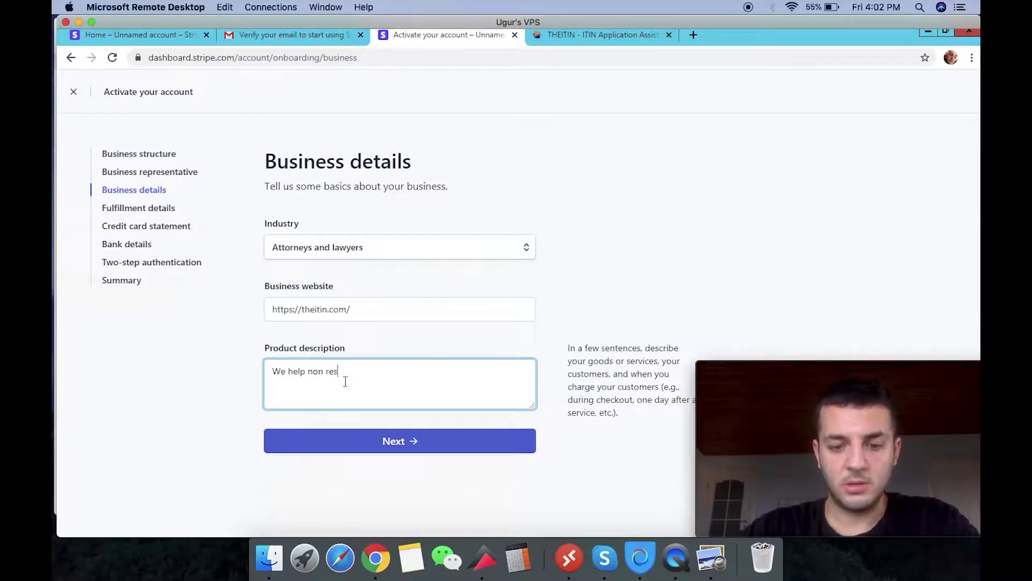
{"action": "type", "text": "idents to get their Tax ID ITIN a"}
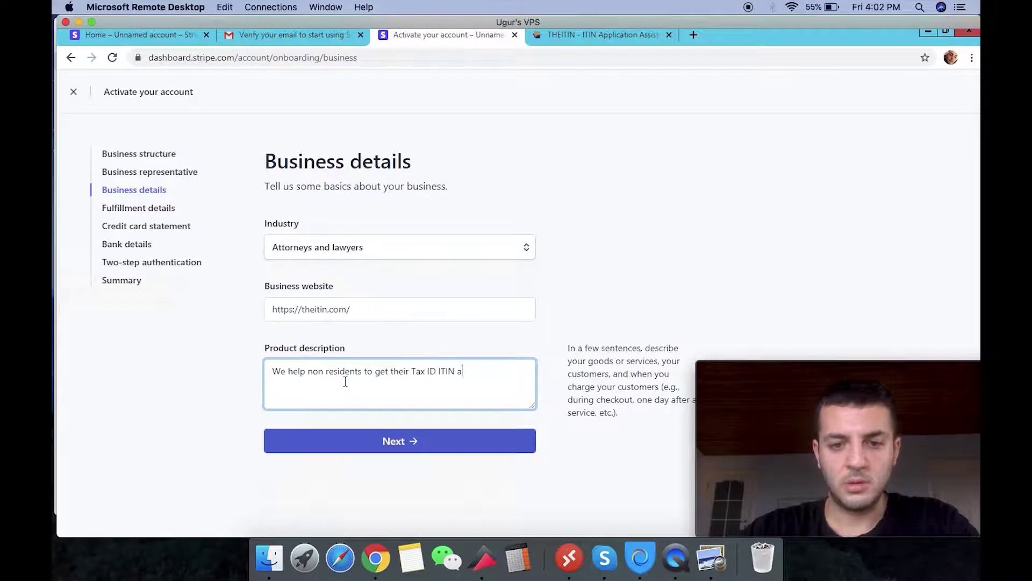
{"action": "type", "text": "nd EIN. We work wi"}
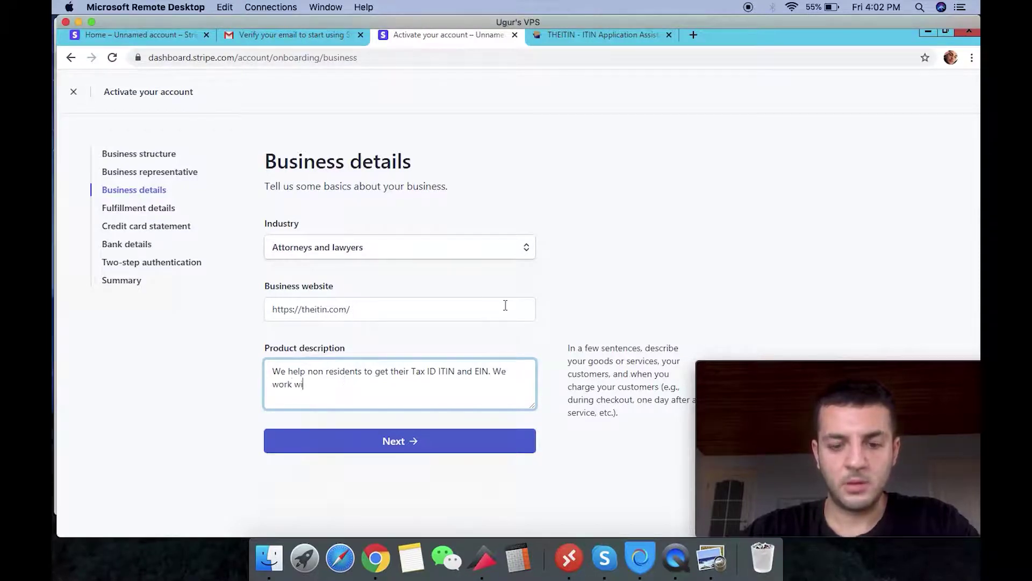
{"action": "type", "text": "th a IRS certified agent who help"}
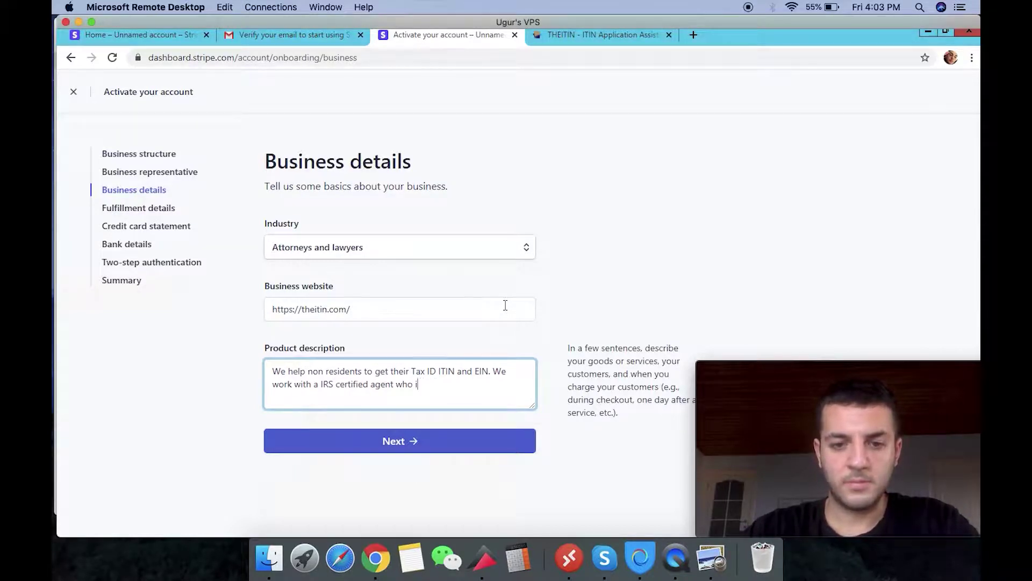
{"action": "type", "text": "s authorized "}
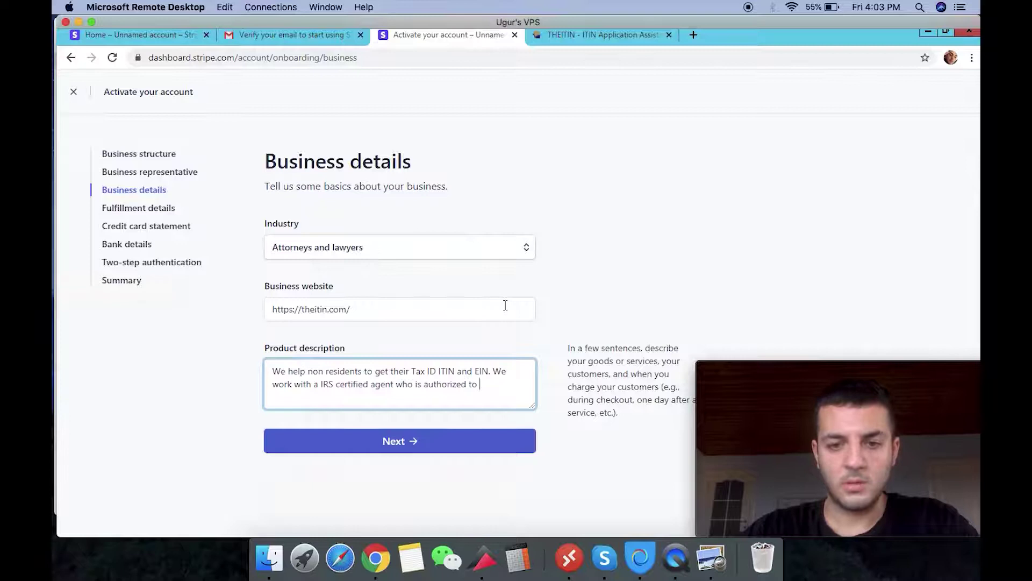
{"action": "type", "text": "and trained by IRS"}
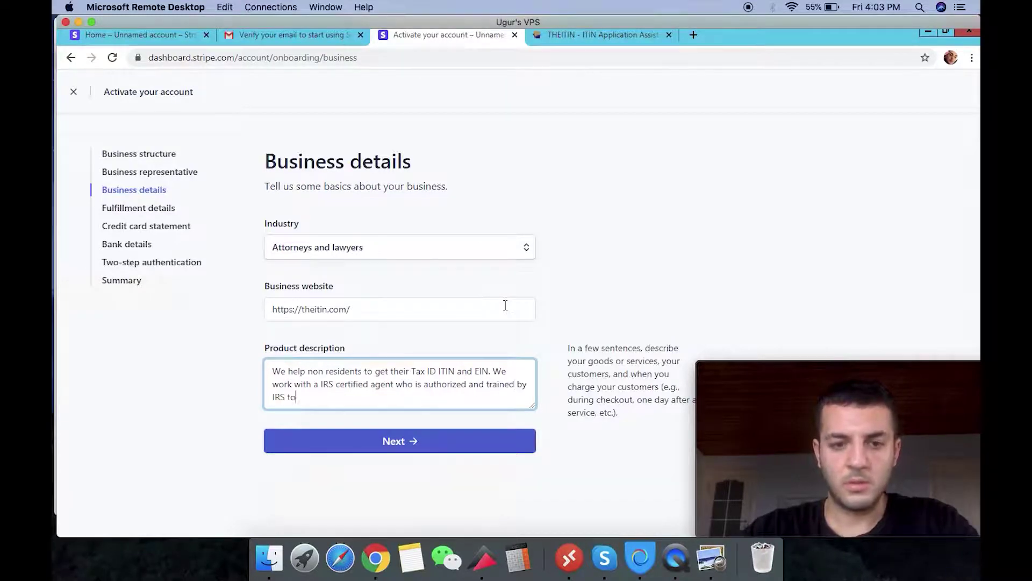
{"action": "type", "text": " to do ITN"}
Fix the product description, changing the duplicated ITIN to EIN and ending with a period
{"action": "key", "text": "BackSpace"}
{"action": "type", "text": "IN and ITIN submission"}
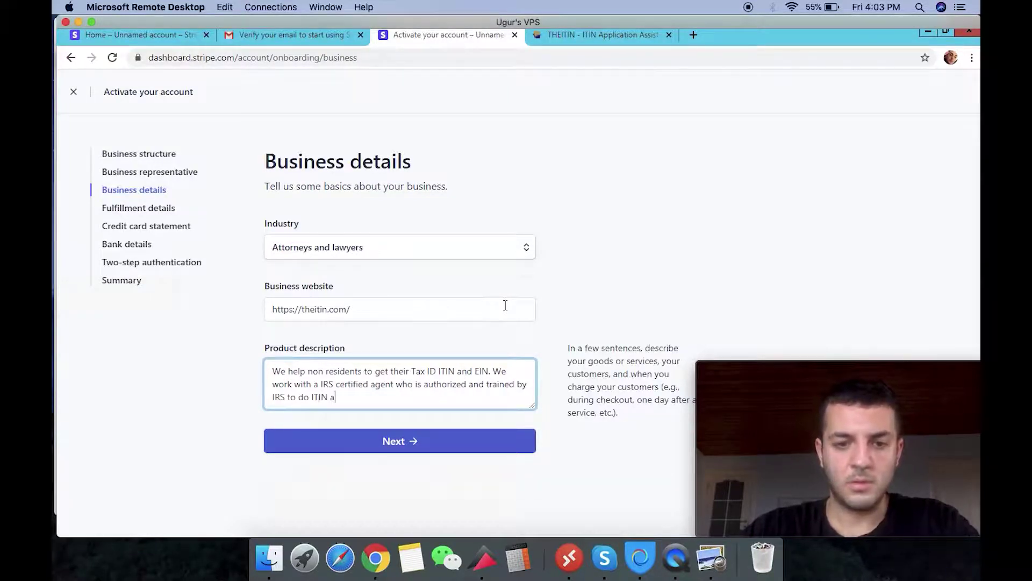
{"action": "left_click", "coordinate": [364, 397]}
{"action": "key", "text": "BackSpace"}
{"action": "key", "text": "BackSpace"}
{"action": "key", "text": "BackSpace"}
{"action": "key", "text": "BackSpace"}
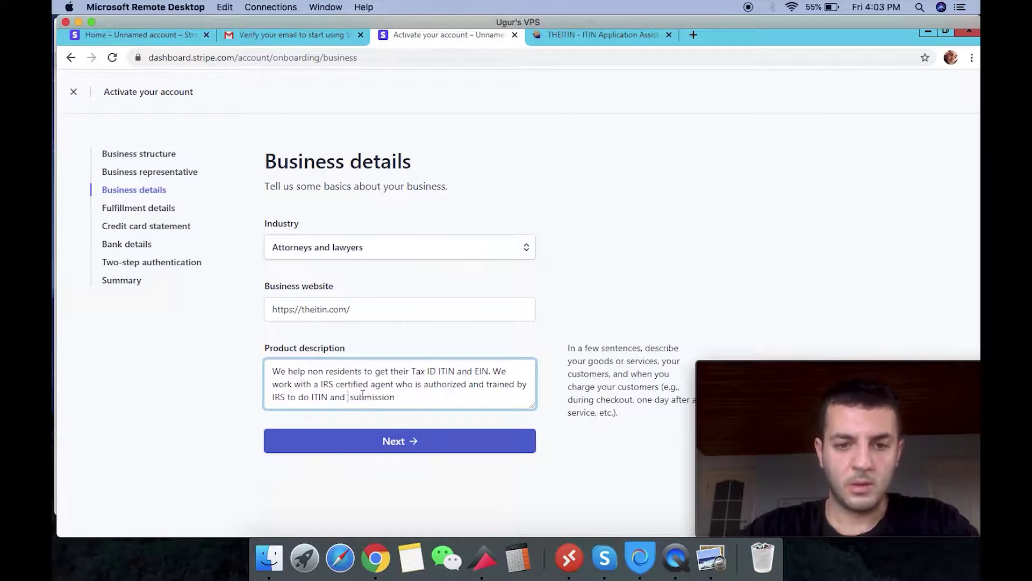
{"action": "type", "text": "EIN"}
{"action": "left_click", "coordinate": [415, 399]}
{"action": "type", "text": "."}
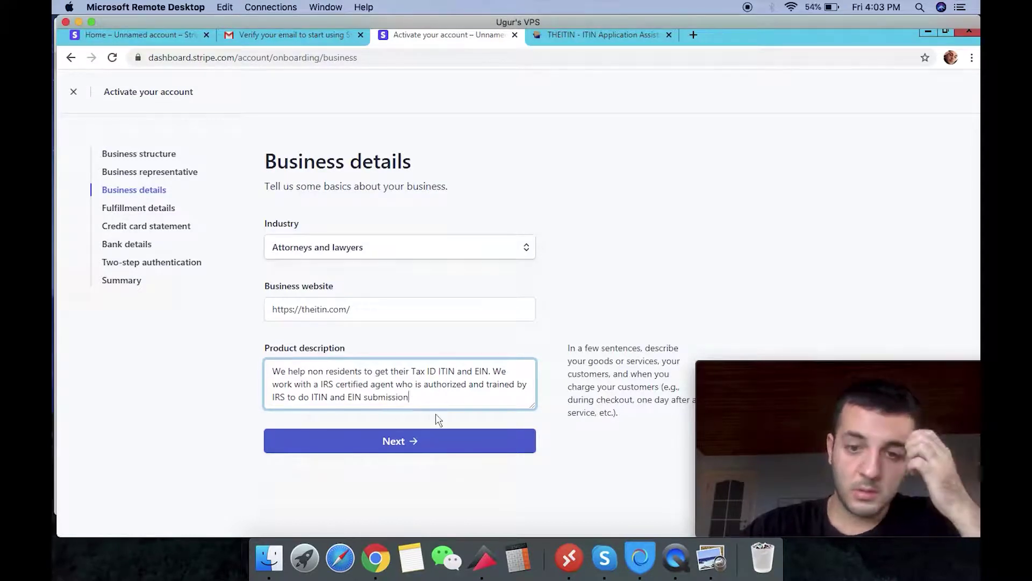
Submit business details, then set 2-month delivery and $100,000–$1,000,000 yearly volume and continue
{"action": "left_click", "coordinate": [412, 444]}
{"action": "left_click", "coordinate": [323, 257]}
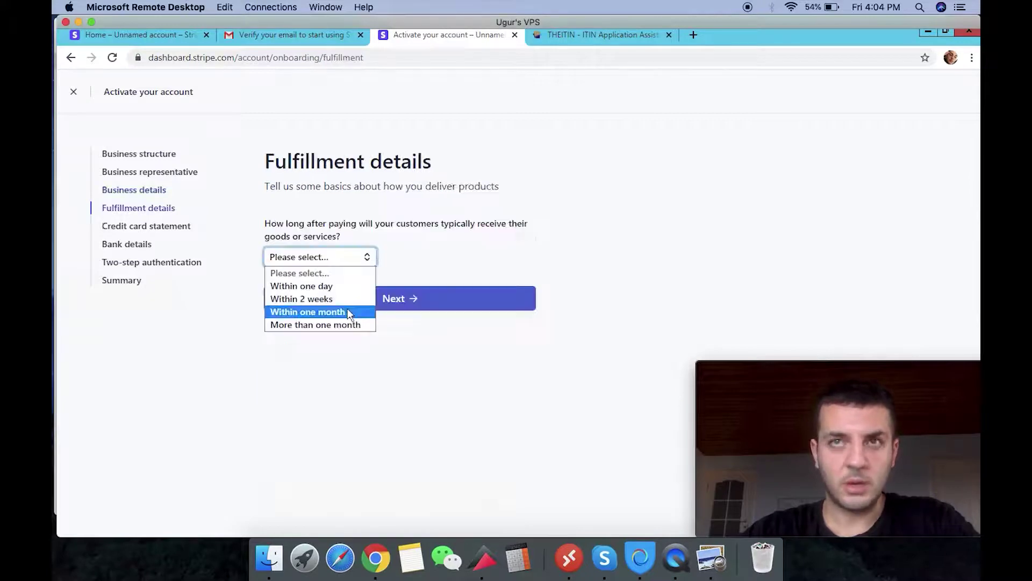
{"action": "left_click", "coordinate": [350, 324]}
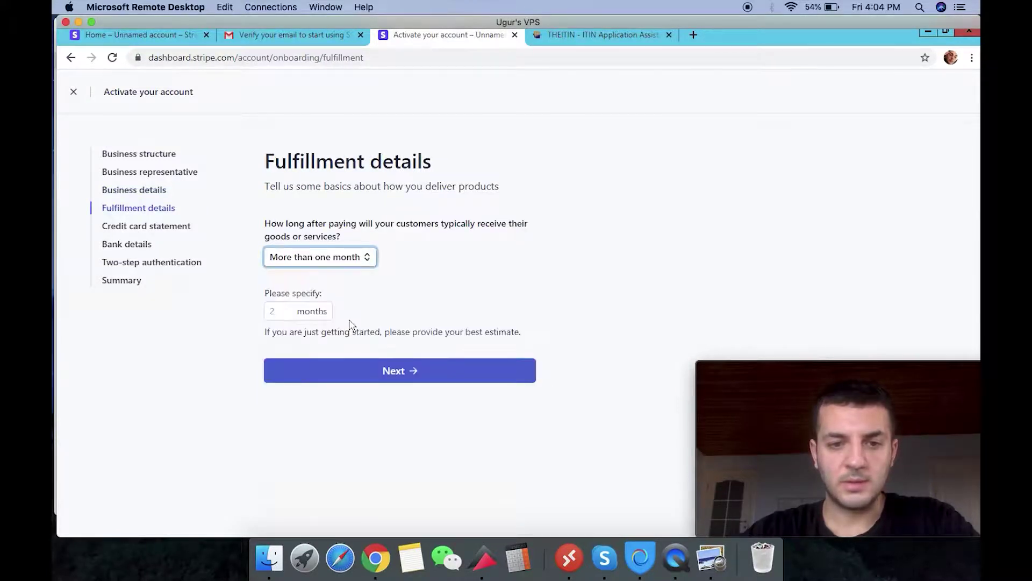
{"action": "left_click", "coordinate": [288, 310]}
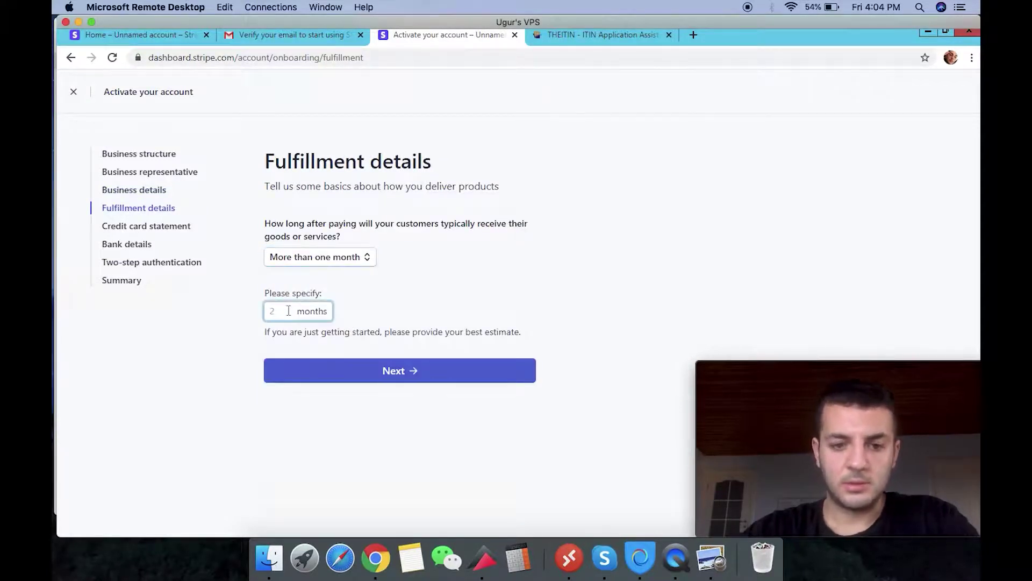
{"action": "type", "text": "2"}
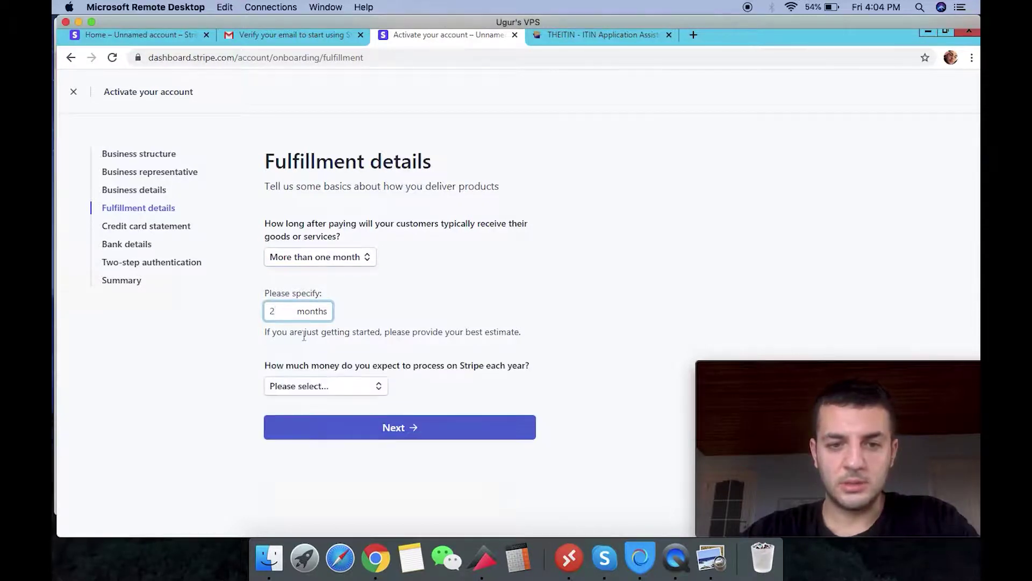
{"action": "left_click", "coordinate": [333, 386]}
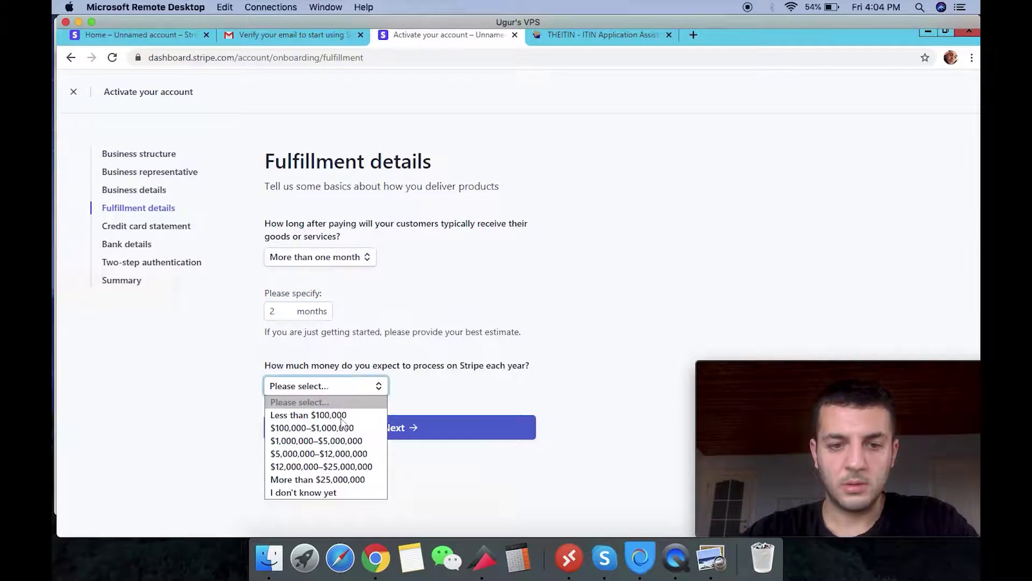
{"action": "left_click", "coordinate": [366, 429]}
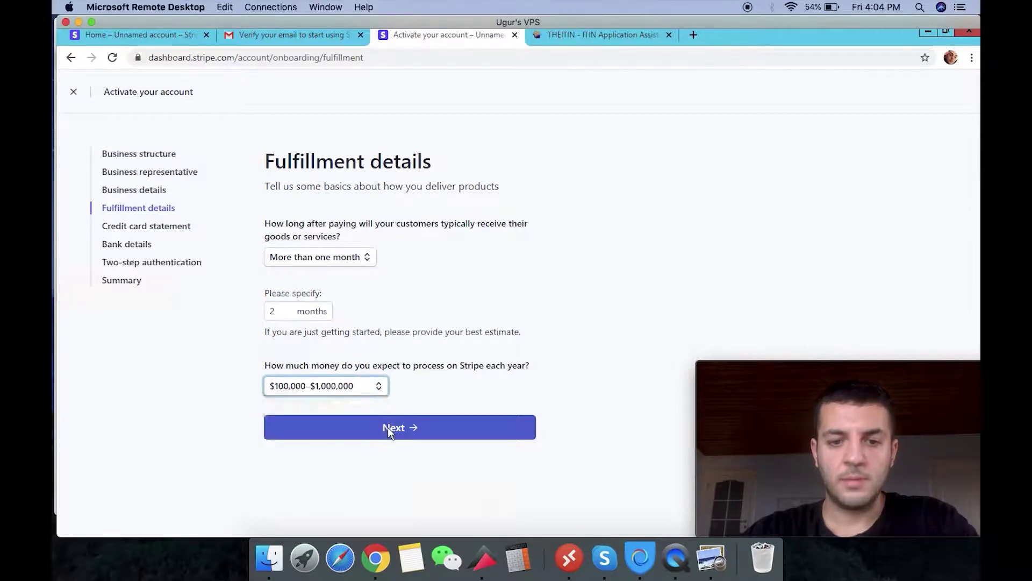
{"action": "left_click", "coordinate": [394, 435]}
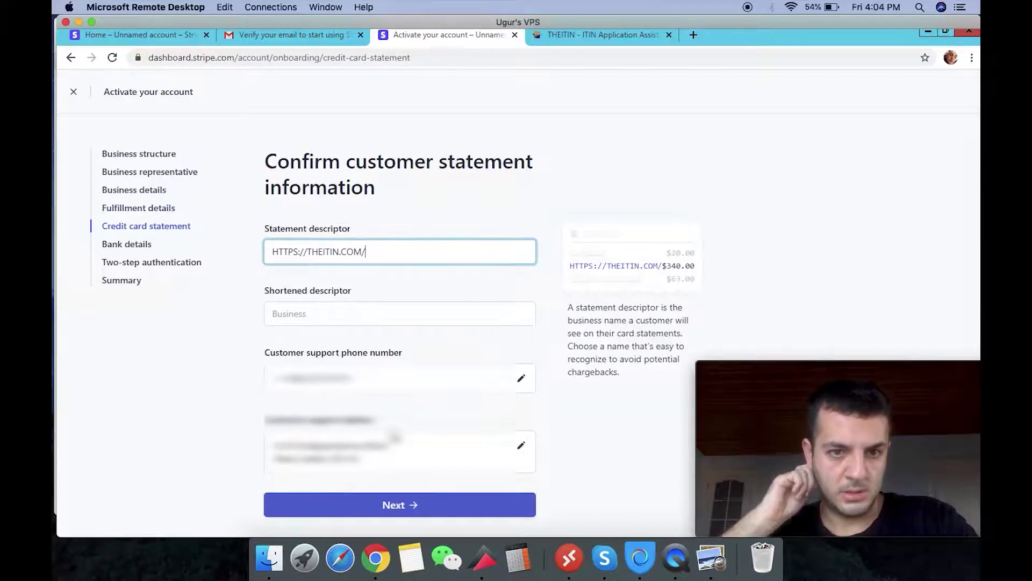
Enter TheITIN as the shortened statement descriptor and submit the customer statement details
{"action": "left_click", "coordinate": [387, 278]}
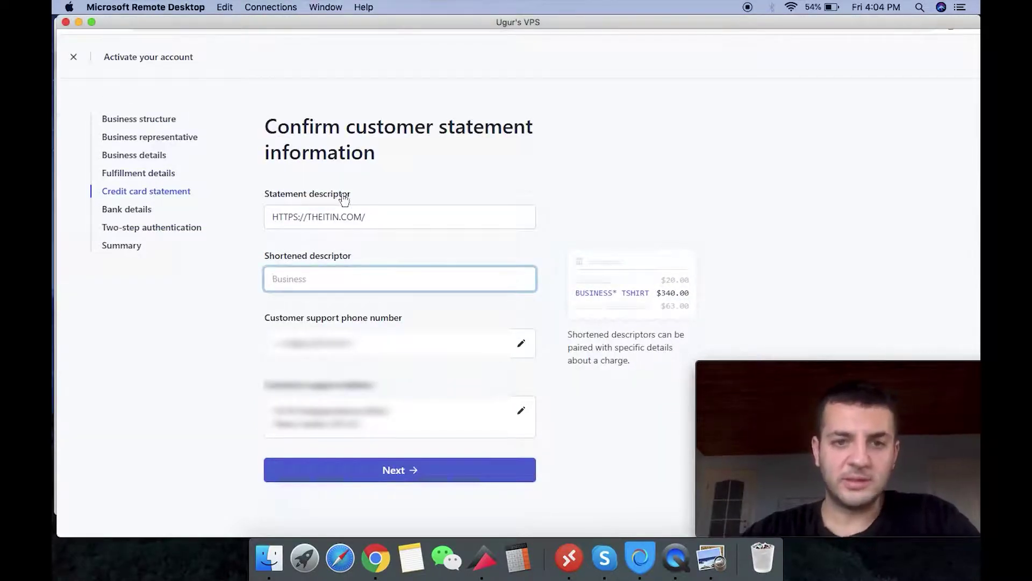
{"action": "left_click", "coordinate": [393, 214]}
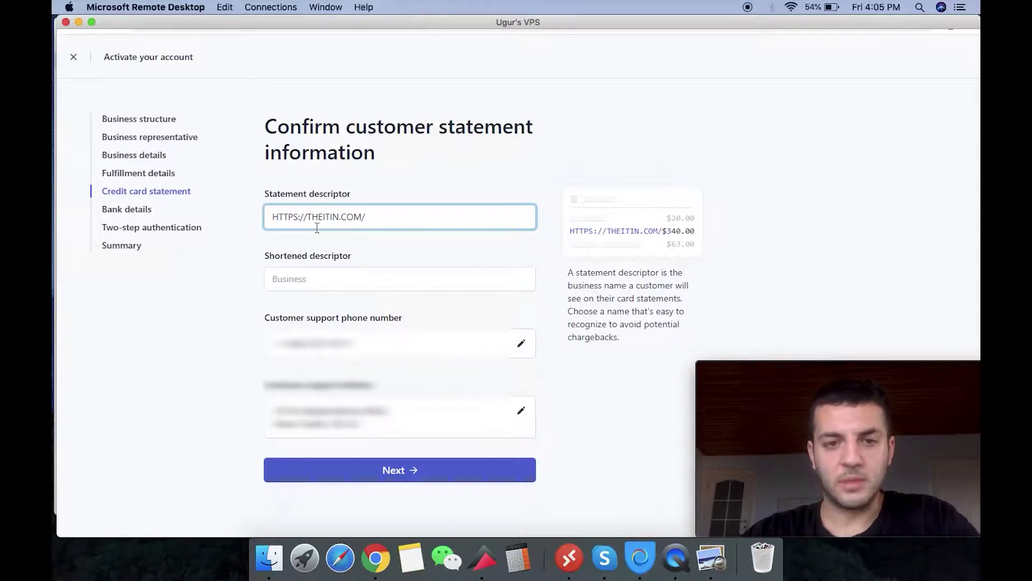
{"action": "left_click", "coordinate": [363, 280]}
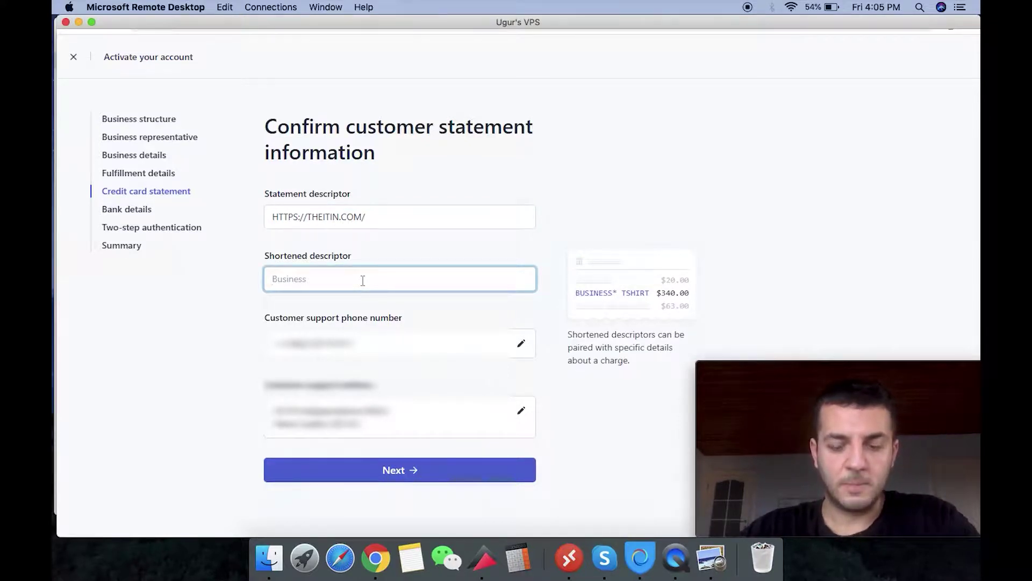
{"action": "type", "text": "TheITI"}
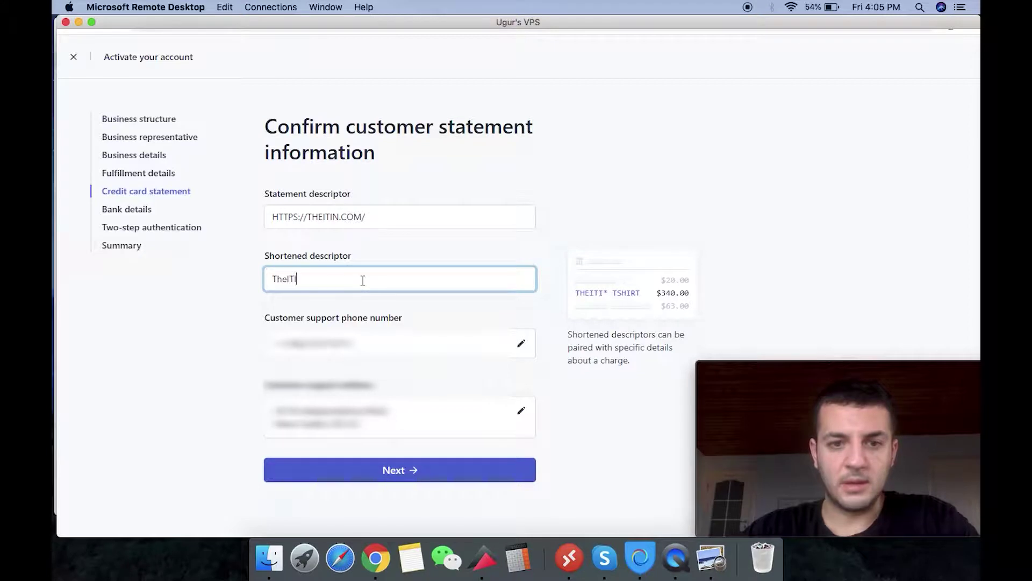
{"action": "type", "text": "N"}
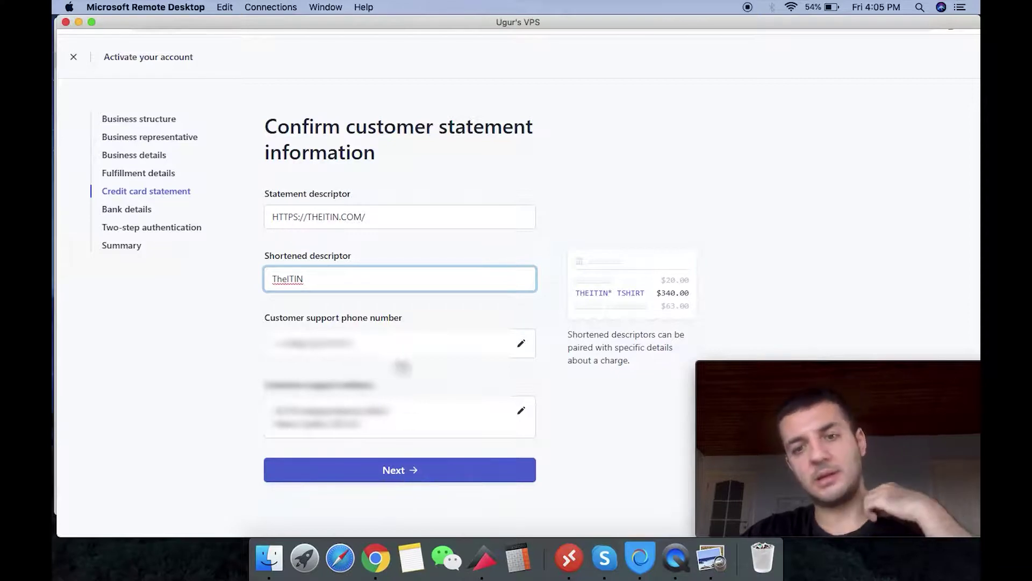
{"action": "left_click", "coordinate": [391, 475]}
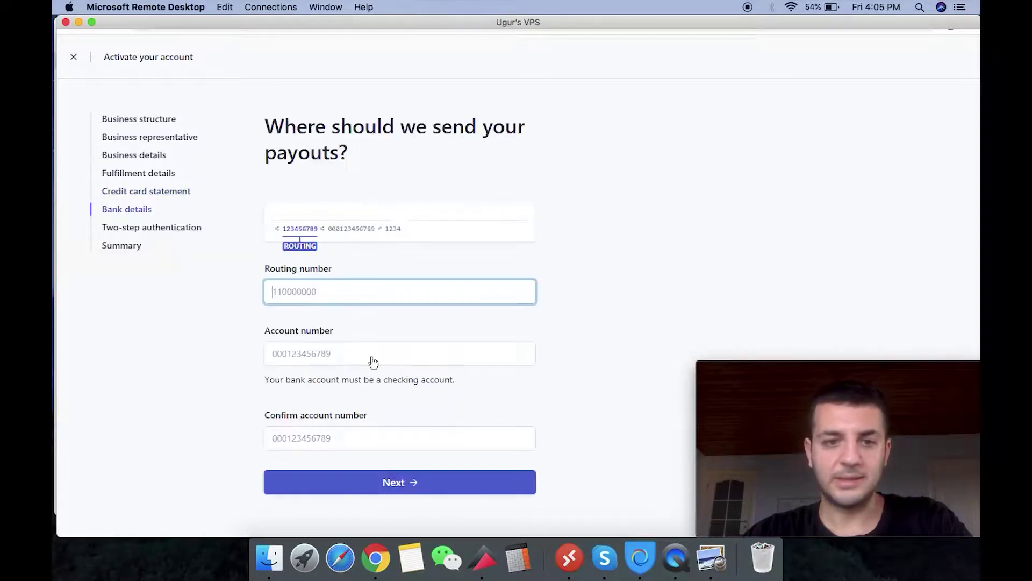
Open web.whatsapp.com in a new window, open the saved chat, and enter the routing number
{"action": "key", "text": "super+n"}
{"action": "type", "text": "web.whatsapp.com"}
{"action": "key", "text": "Return"}
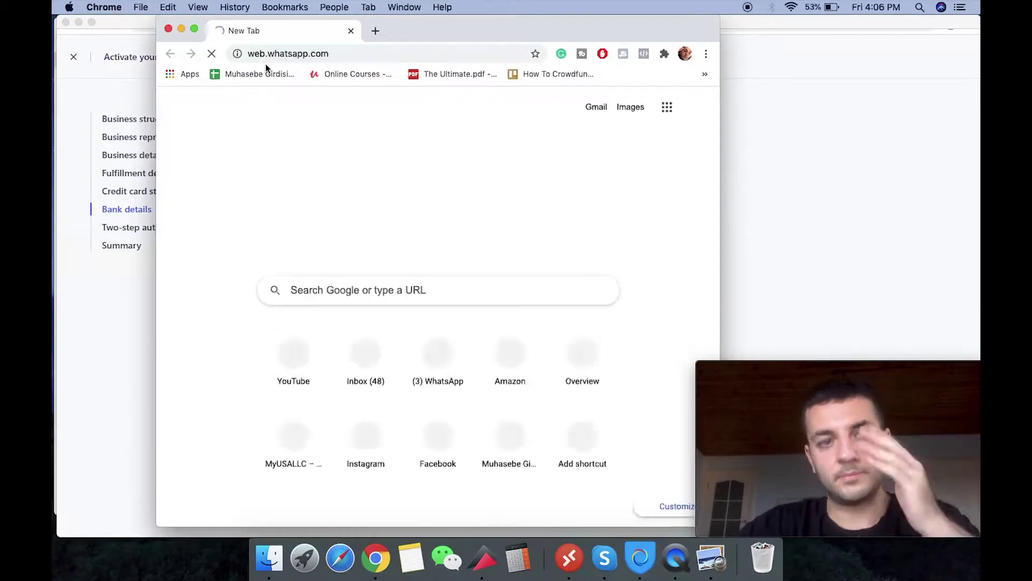
{"action": "key", "text": "ctrl+alt+Right"}
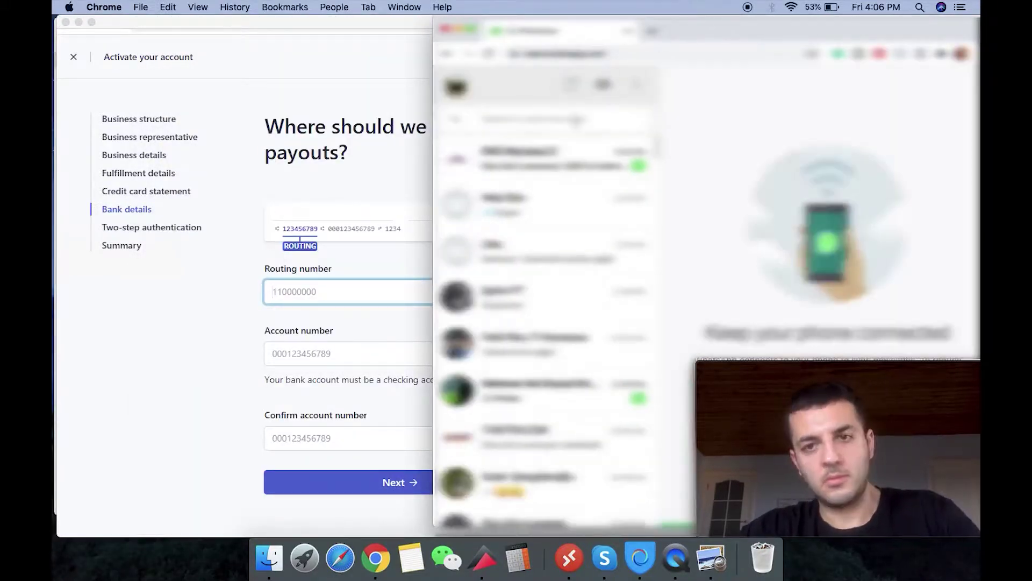
{"action": "left_click", "coordinate": [543, 204]}
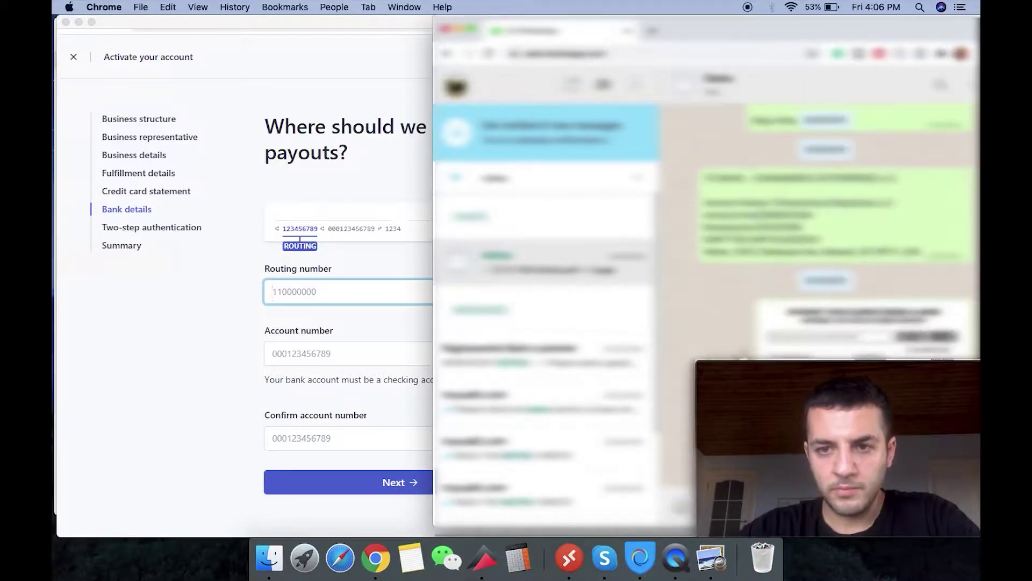
{"action": "left_click", "coordinate": [333, 356]}
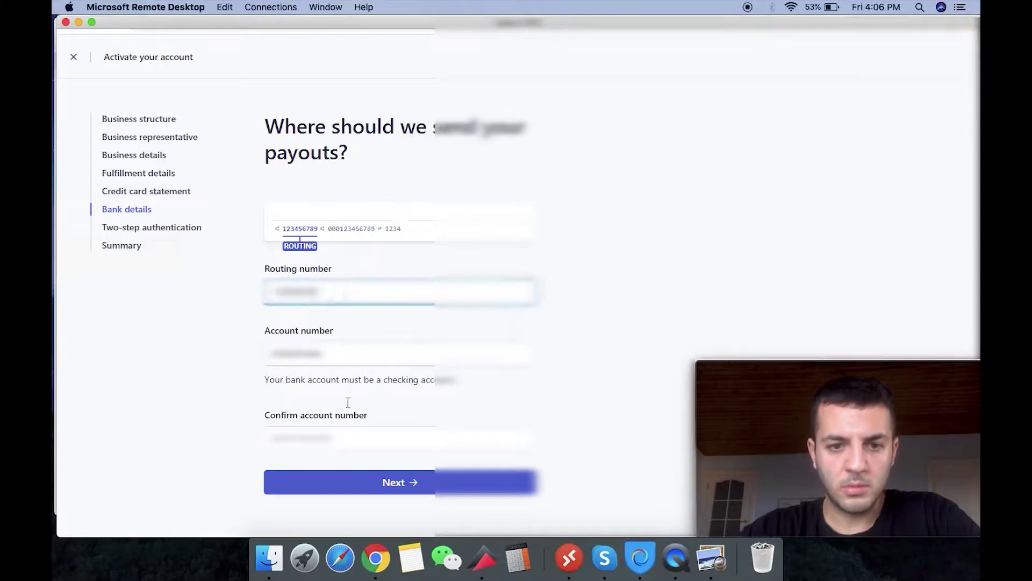
Fill in the account number and its matching confirmation in the Bank details form
{"action": "left_click", "coordinate": [350, 350]}
{"action": "left_click", "coordinate": [358, 439]}
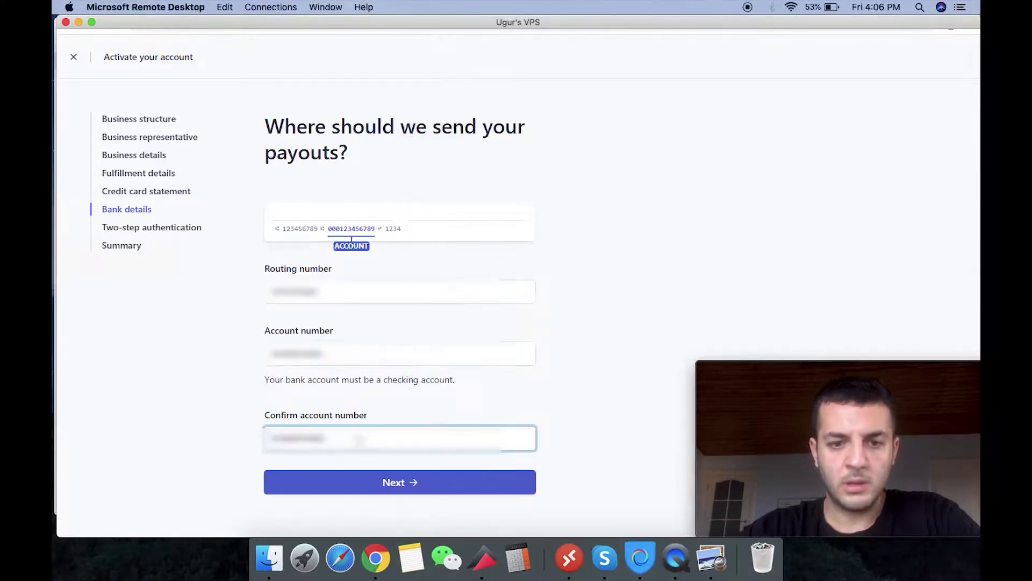
{"action": "left_click", "coordinate": [536, 388]}
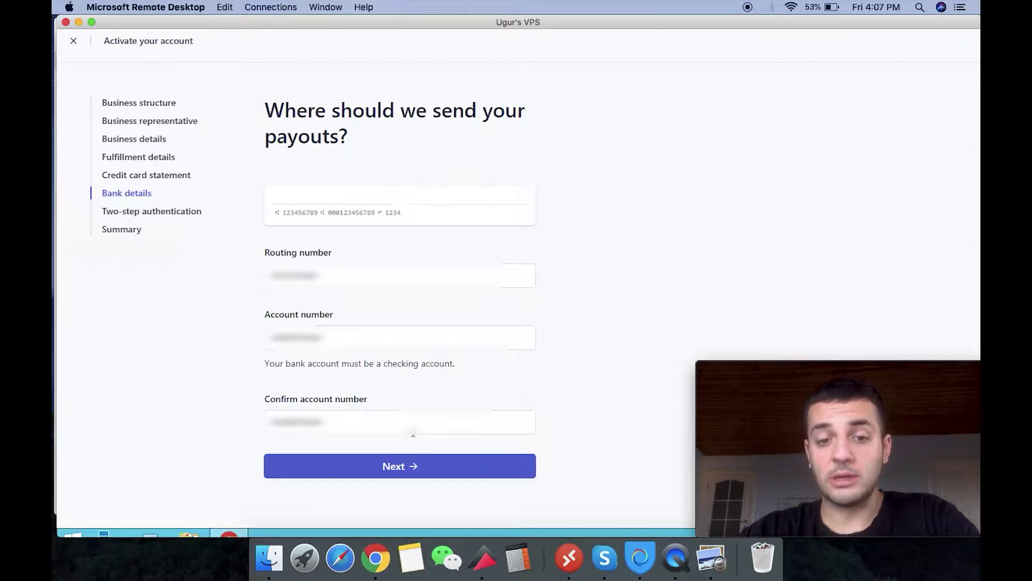
Submit the bank details and register a mobile number for SMS two-step authentication
{"action": "left_click", "coordinate": [405, 466]}
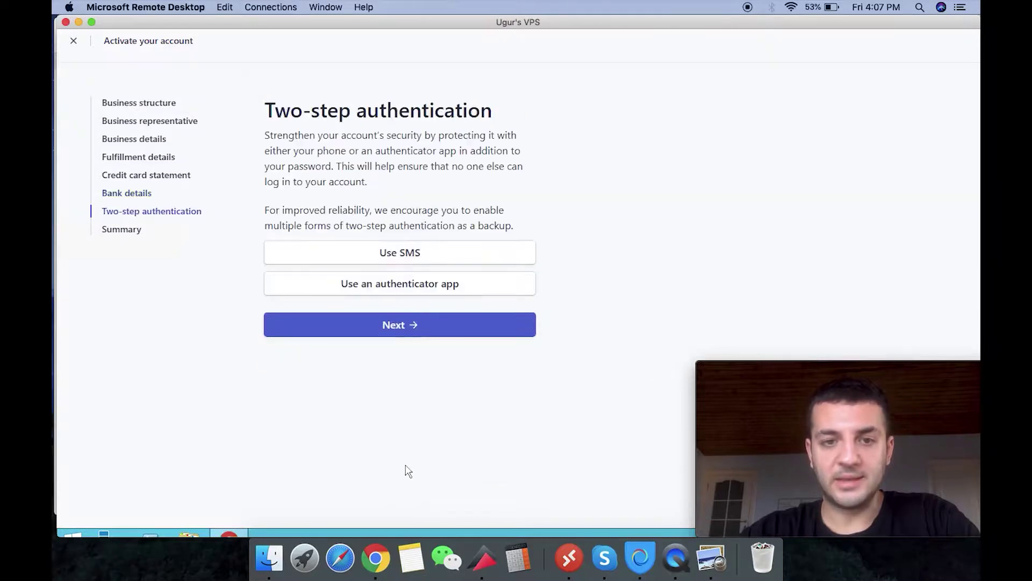
{"action": "left_click", "coordinate": [407, 256]}
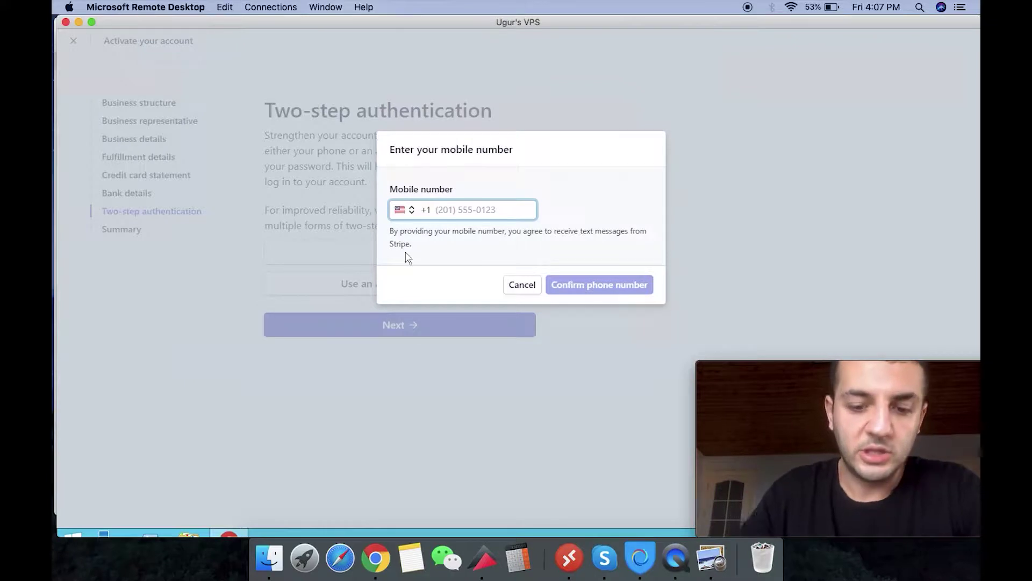
{"action": "type", "text": "2015550123"}
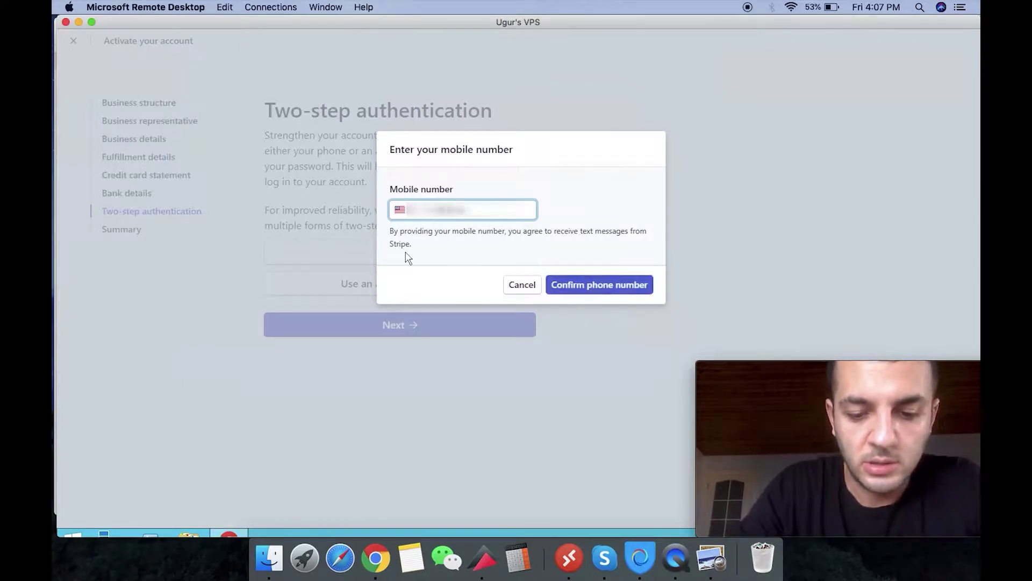
{"action": "left_click", "coordinate": [579, 289]}
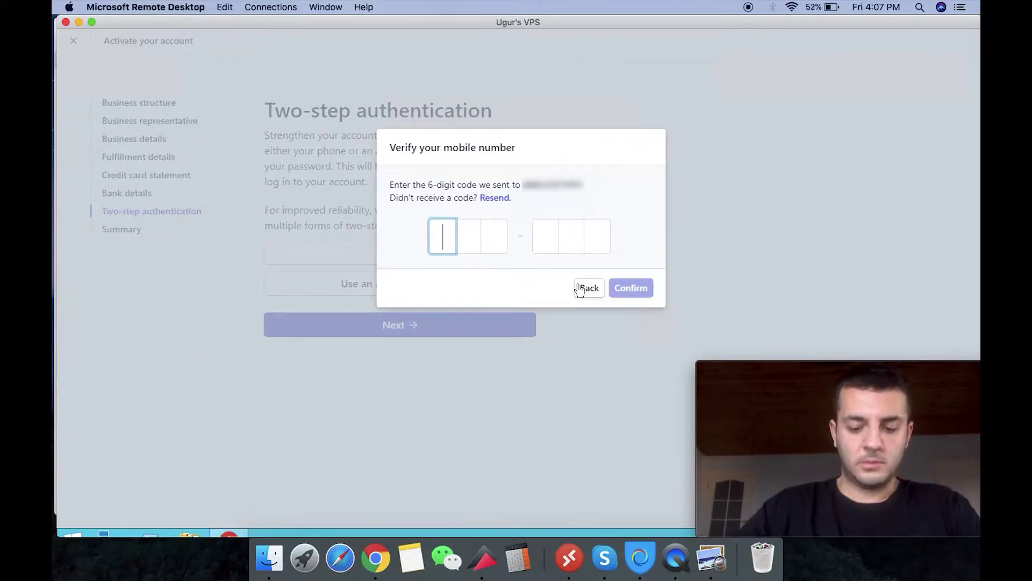
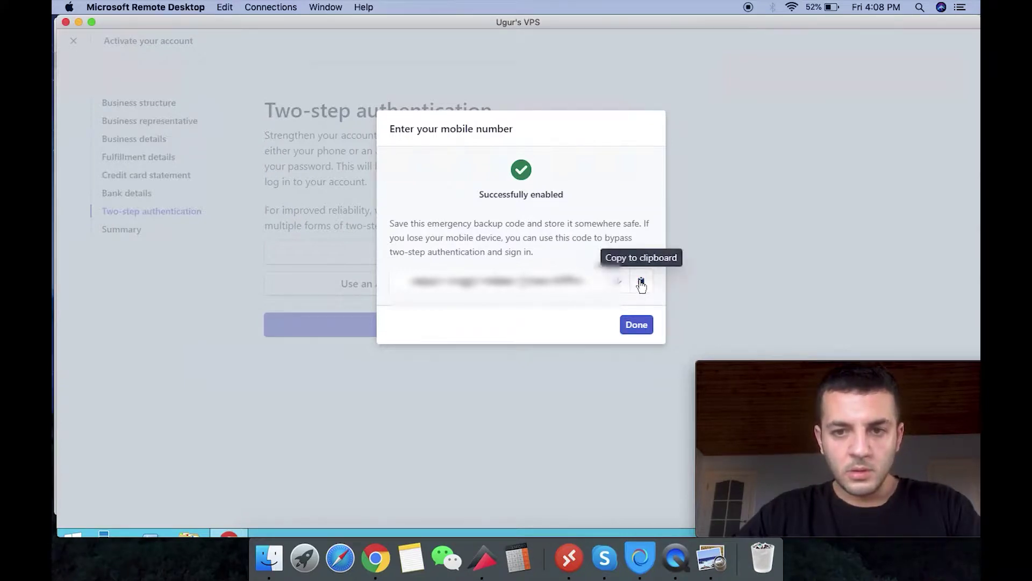
Verify with the 6-digit texted code and copy the emergency backup code
{"action": "left_click", "coordinate": [641, 282]}
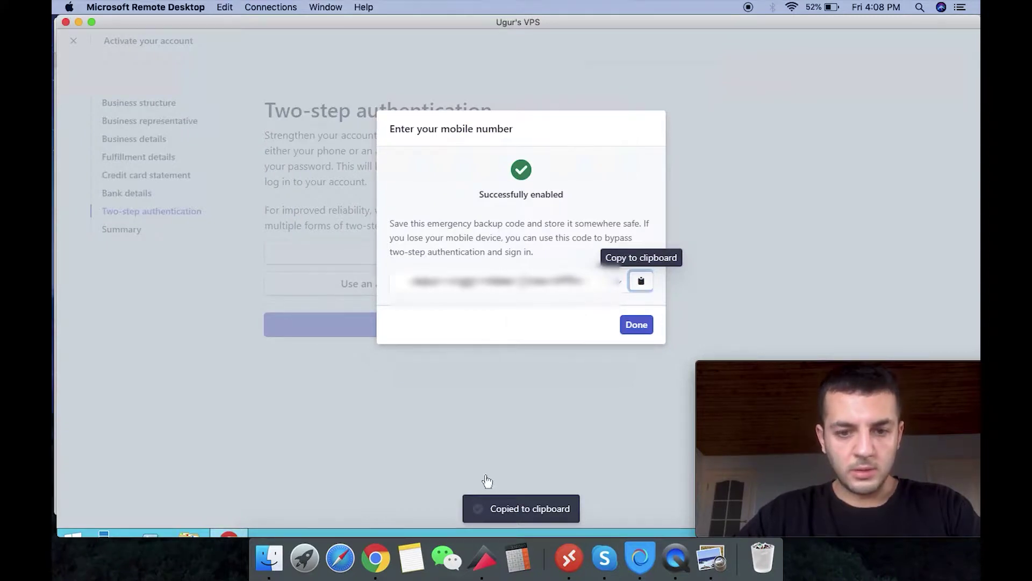
{"action": "left_click", "coordinate": [375, 558]}
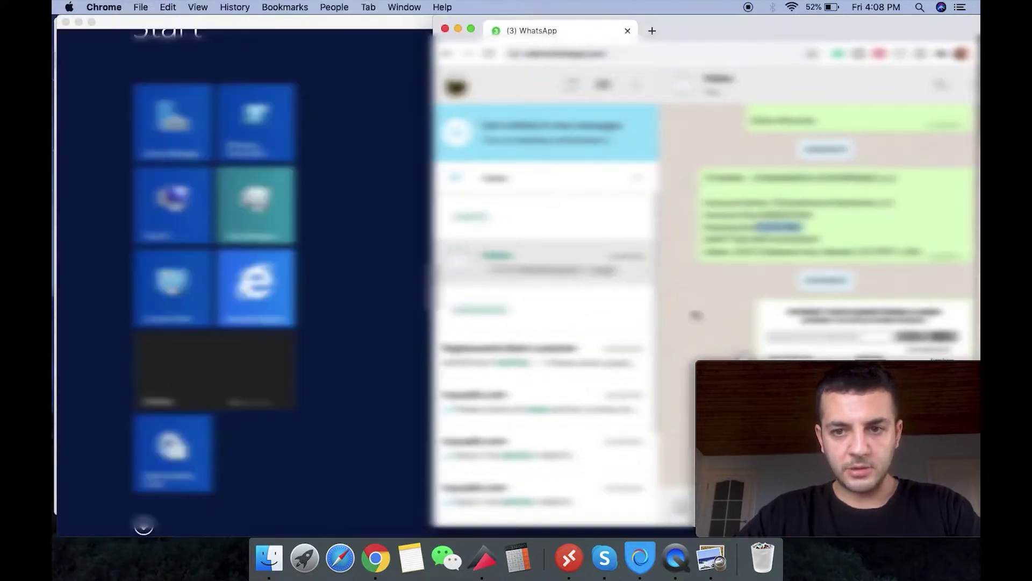
Send the pasted backup code with the word 'credentials' in the WhatsApp chat, then close WhatsApp
{"action": "scroll", "coordinate": [699, 317], "scroll_direction": "down", "scroll_amount": 5}
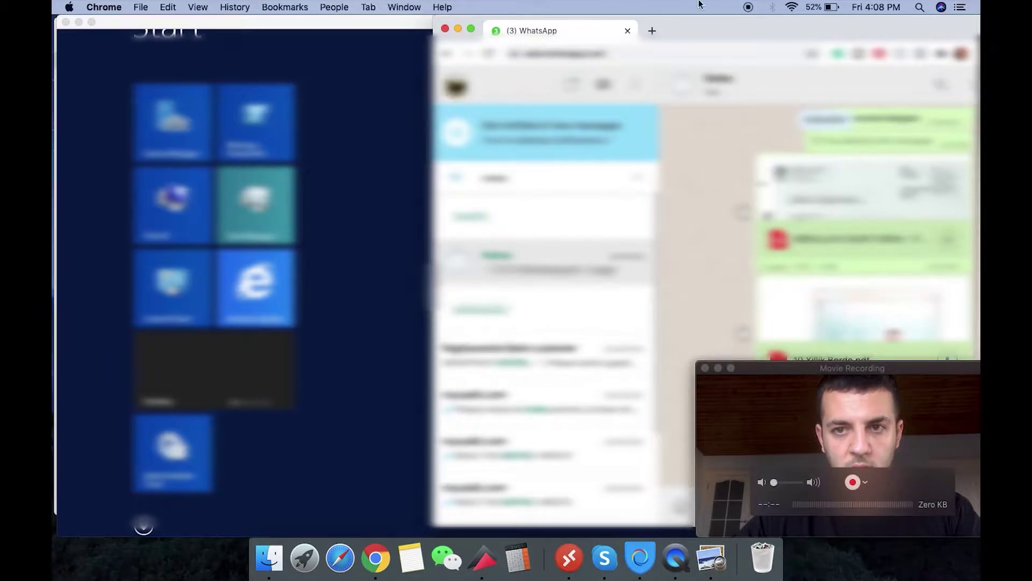
{"action": "left_click_drag", "start_coordinate": [713, 28], "coordinate": [440, 28]}
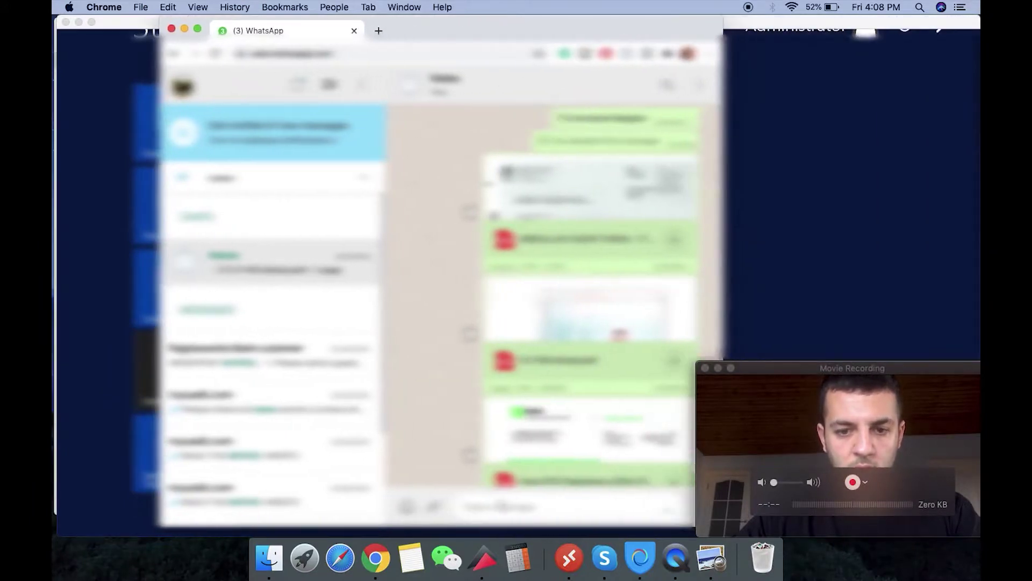
{"action": "key", "text": "super+v"}
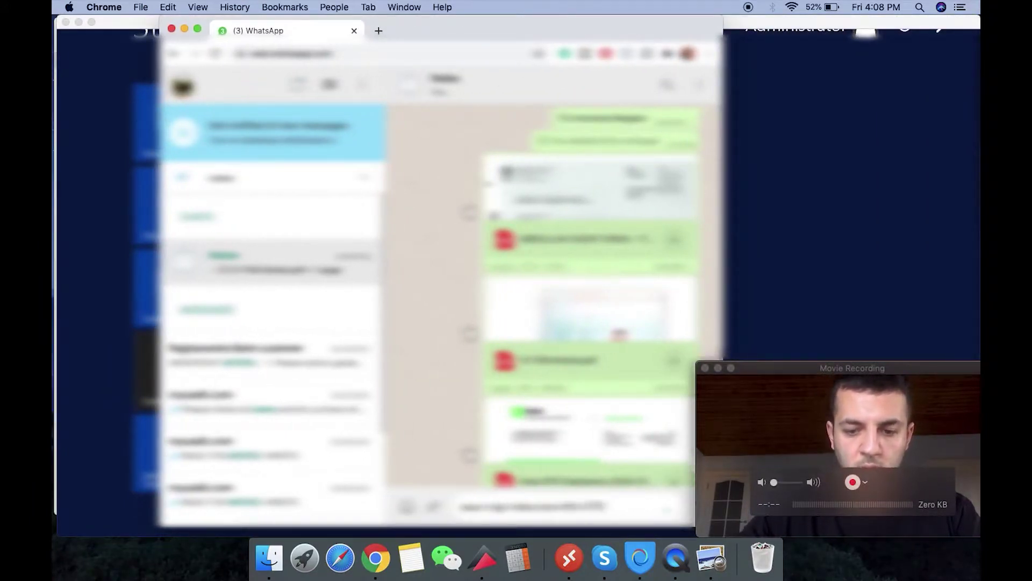
{"action": "type", "text": "credentials"}
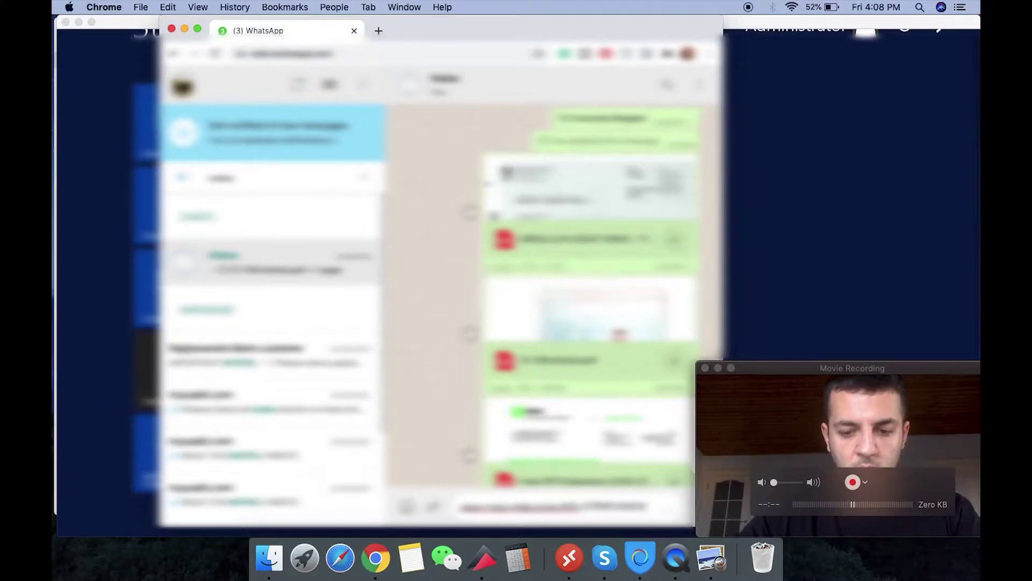
{"action": "key", "text": "Return"}
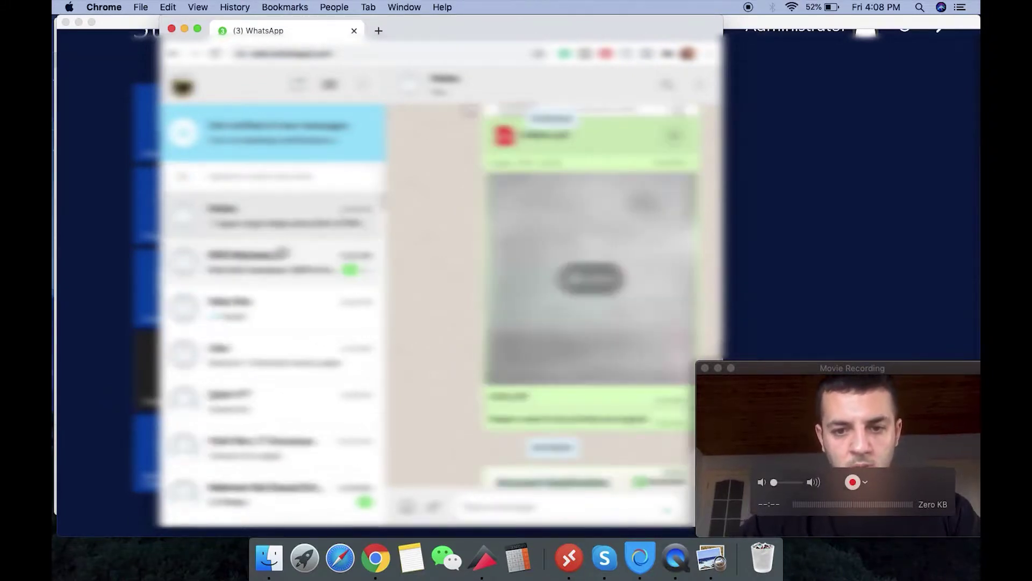
{"action": "left_click", "coordinate": [172, 29]}
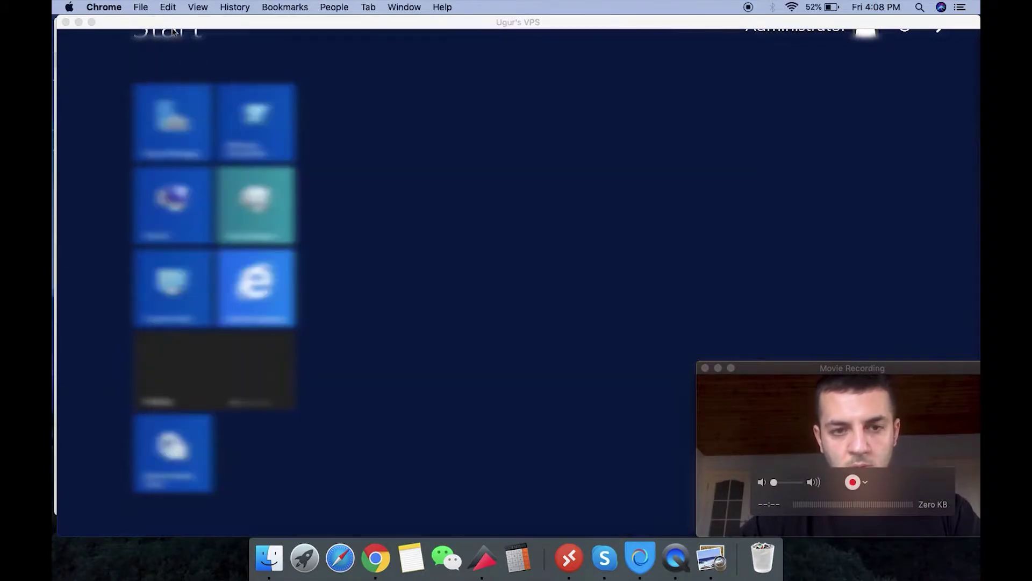
{"action": "left_click", "coordinate": [245, 380]}
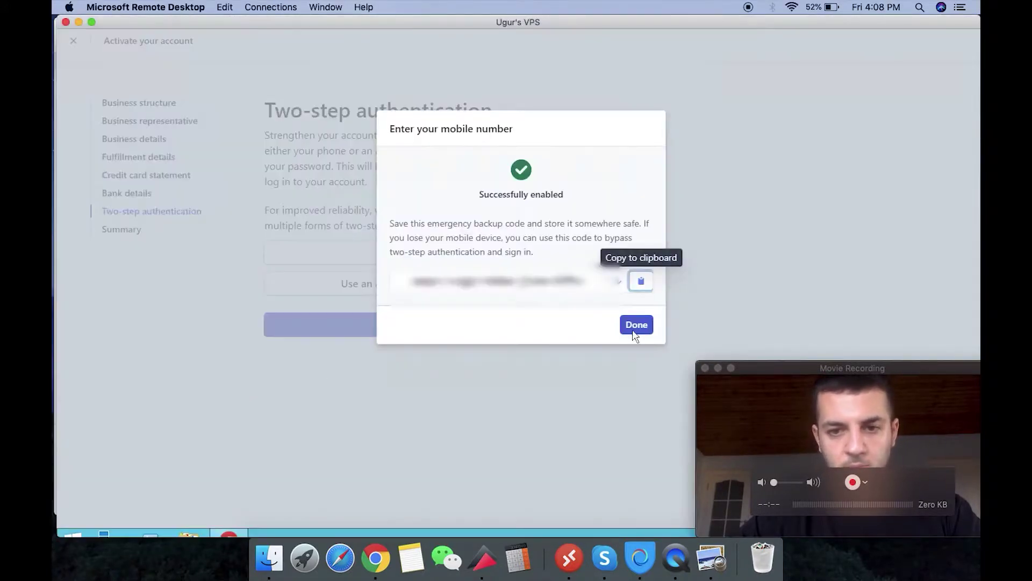
Dismiss the backup-code dialog, review the Verification summary, and submit with Done
{"action": "left_click", "coordinate": [637, 324]}
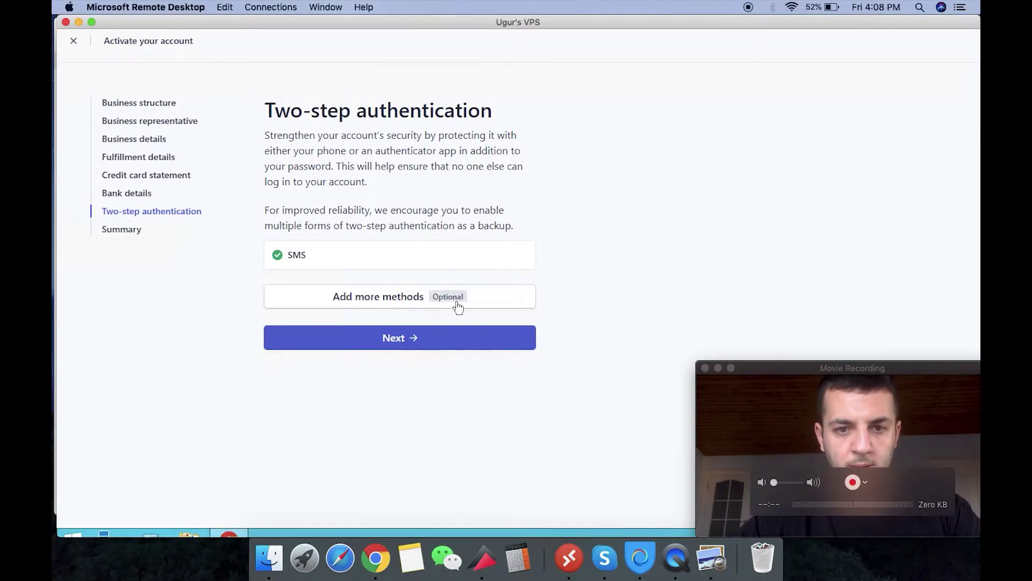
{"action": "left_click", "coordinate": [458, 338]}
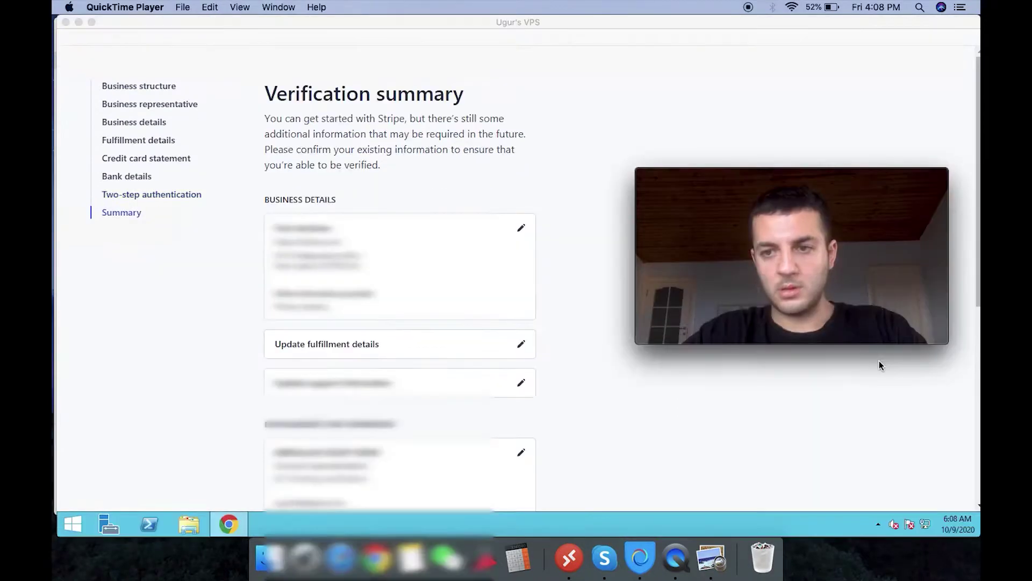
{"action": "scroll", "coordinate": [400, 279], "scroll_direction": "down", "scroll_amount": 7}
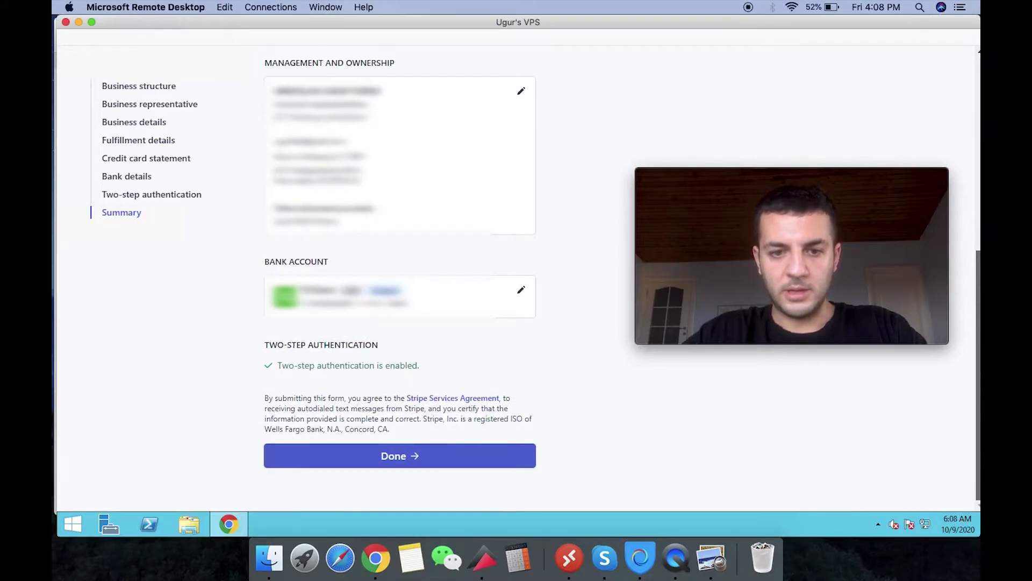
{"action": "left_click", "coordinate": [385, 458]}
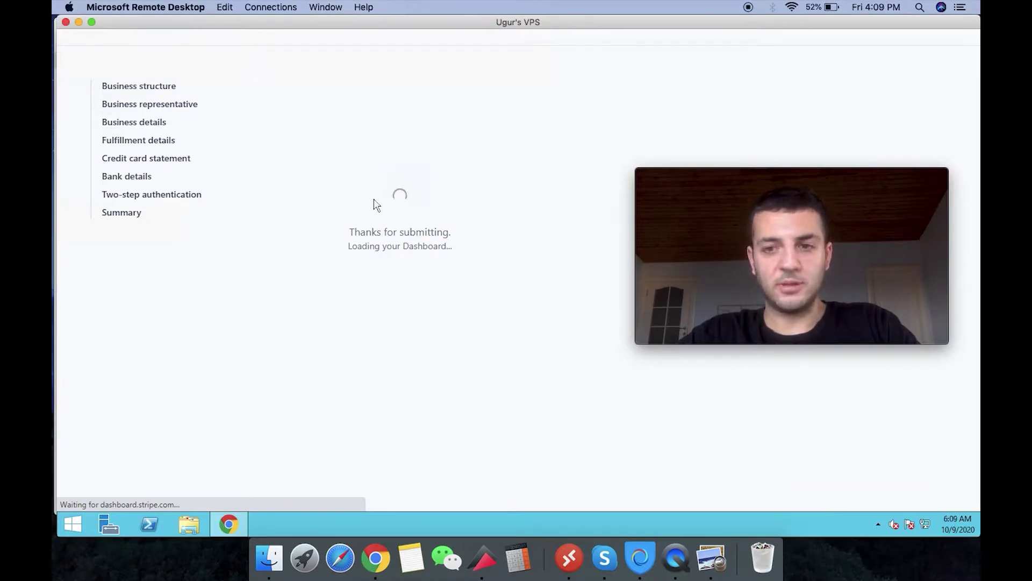
Wait for the Home page to show gross volume, USD balance, payouts and Reports overview
{"action": "left_click_drag", "start_coordinate": [678, 180], "coordinate": [723, 355]}
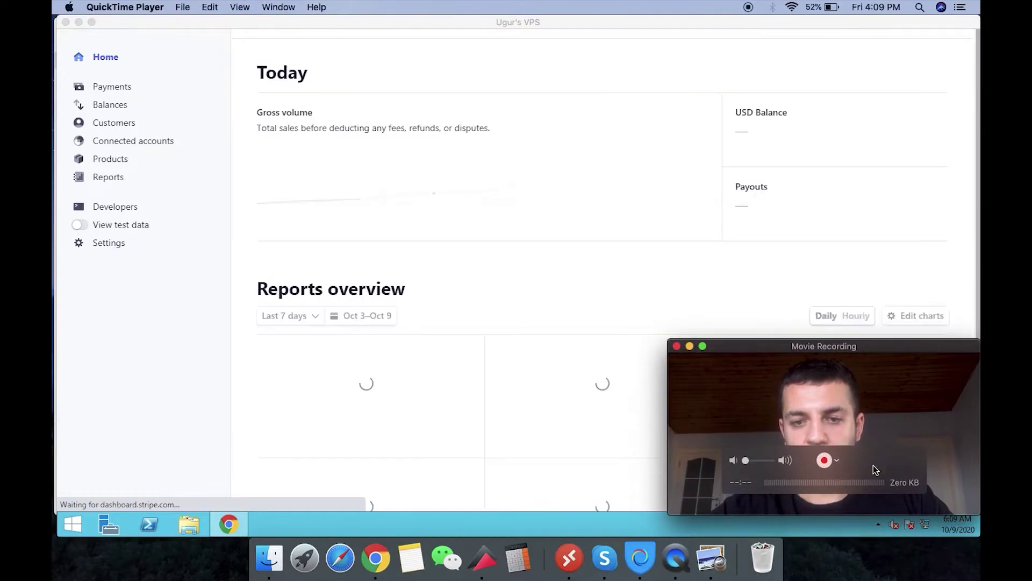